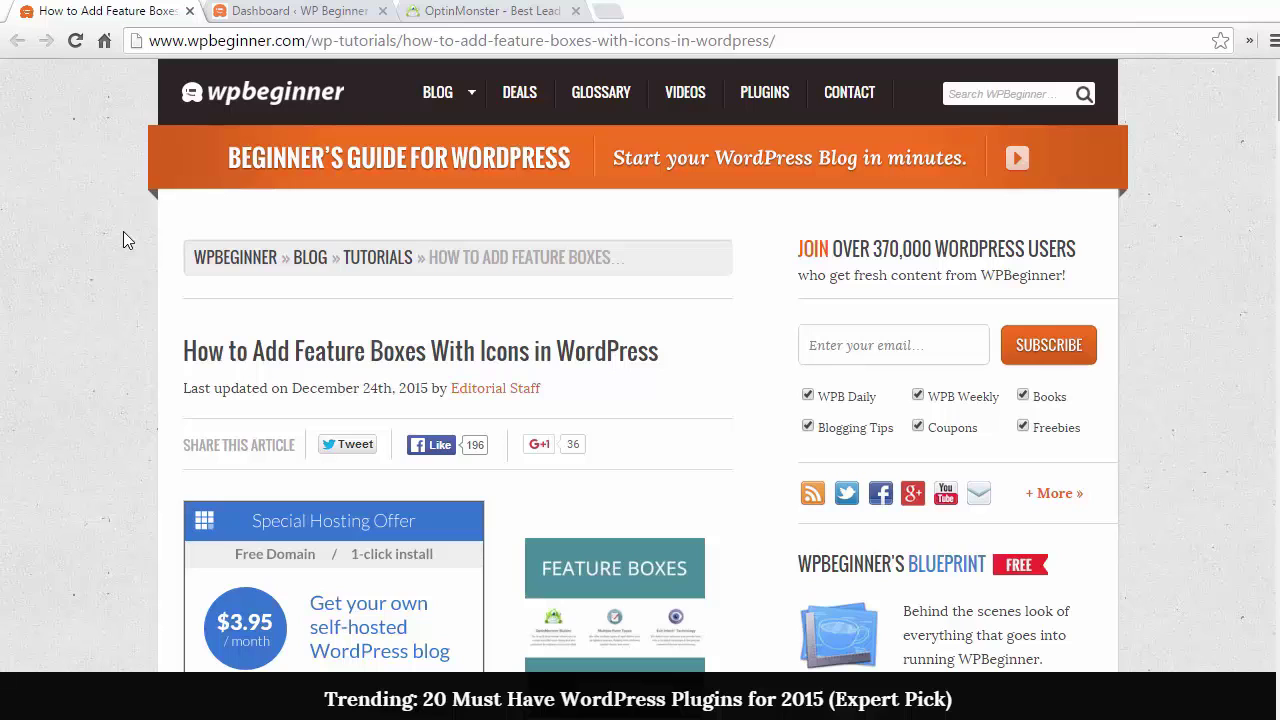
Show the OptinMonster homepage's 'Easy and Powerful' section with its icon-topped feature boxes.
left_click(452, 10)
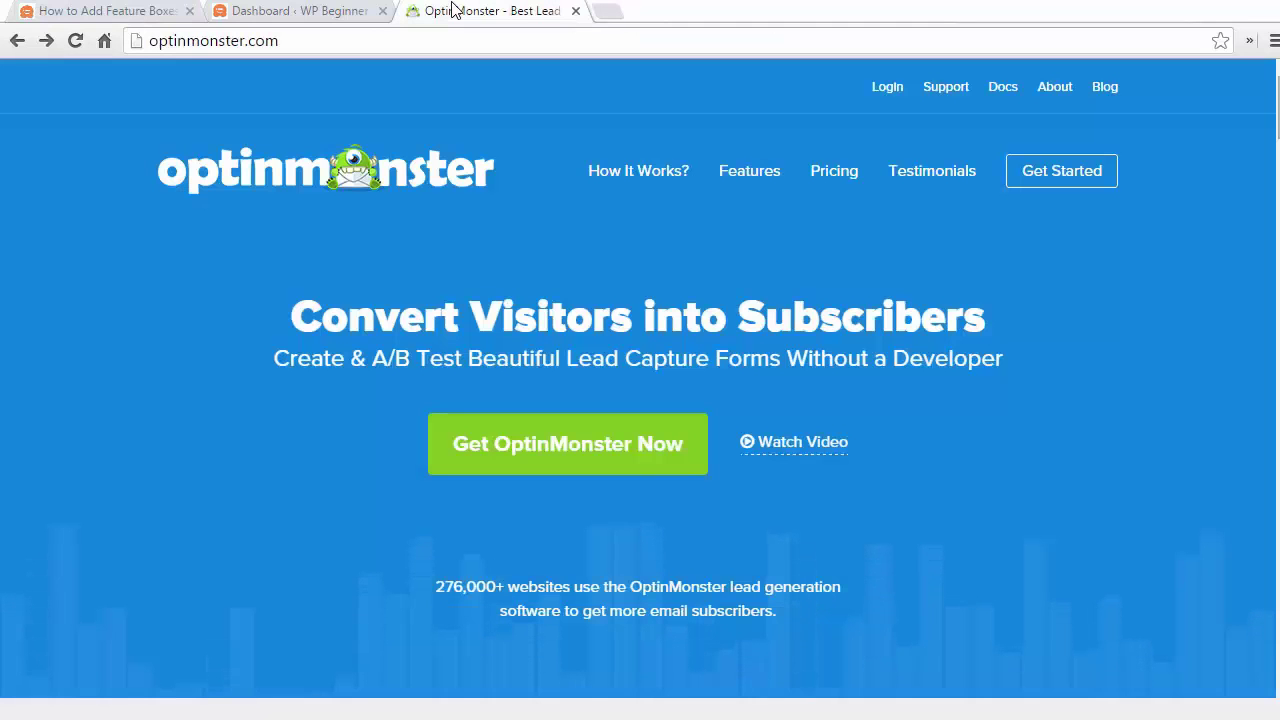
scroll(196, 258, "down", 6)
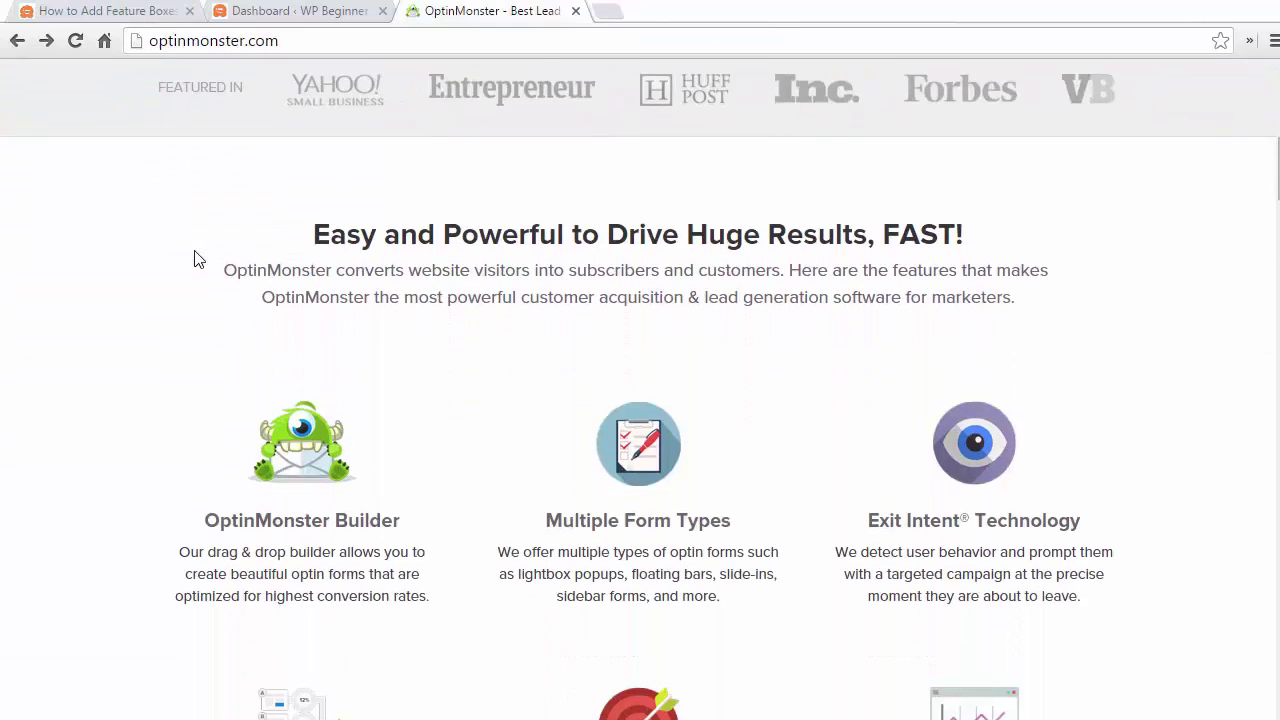
scroll(196, 258, "down", 2)
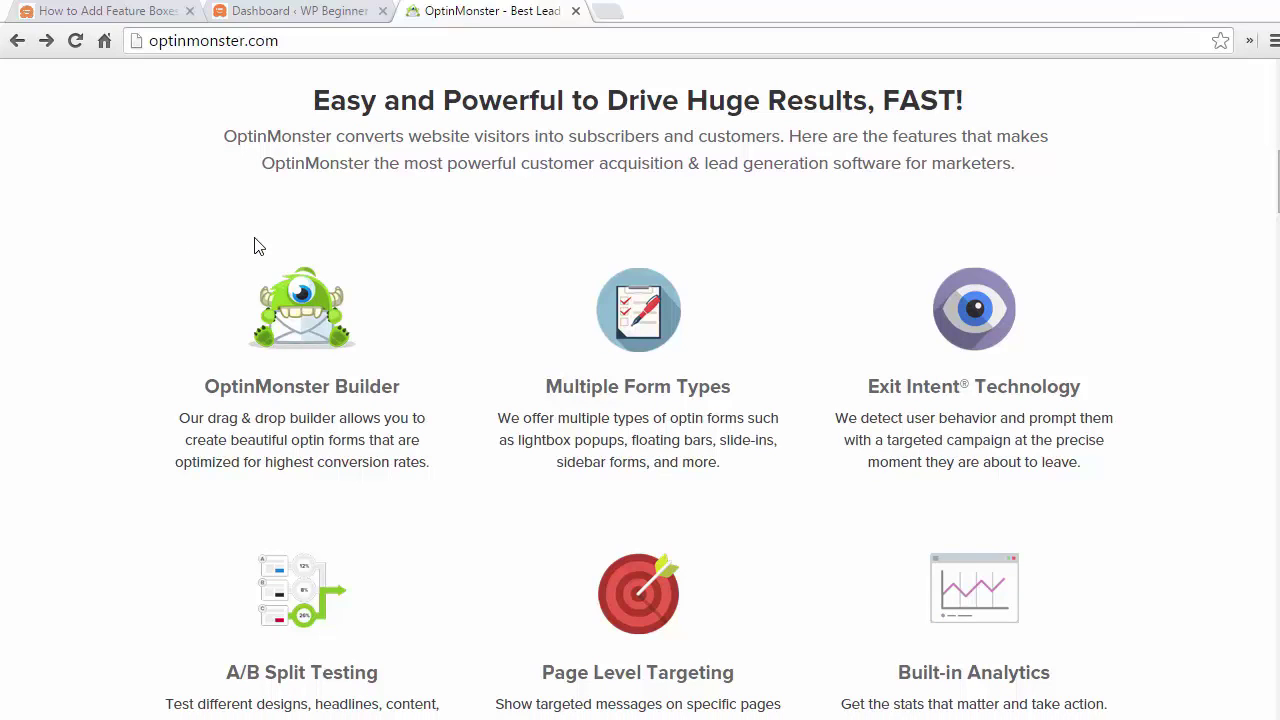
Search the WordPress plugin directory for 'advanced wp columns'.
left_click(268, 18)
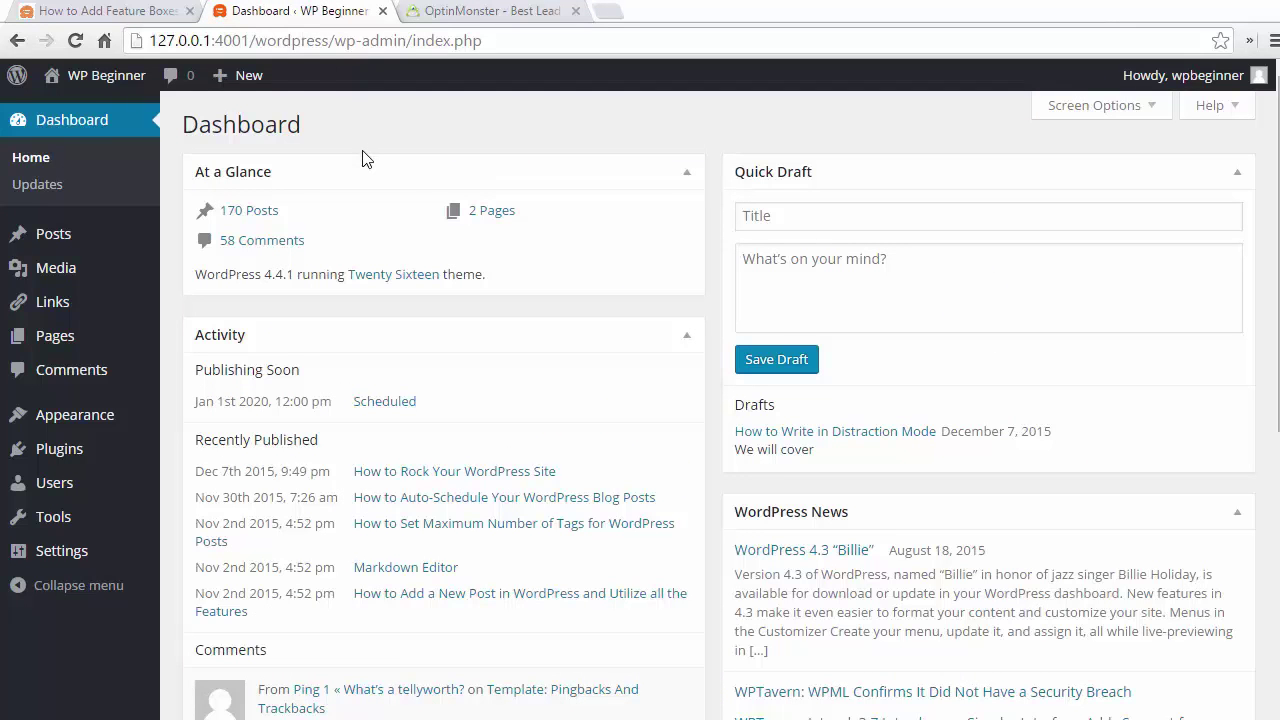
mouse_move(84, 451)
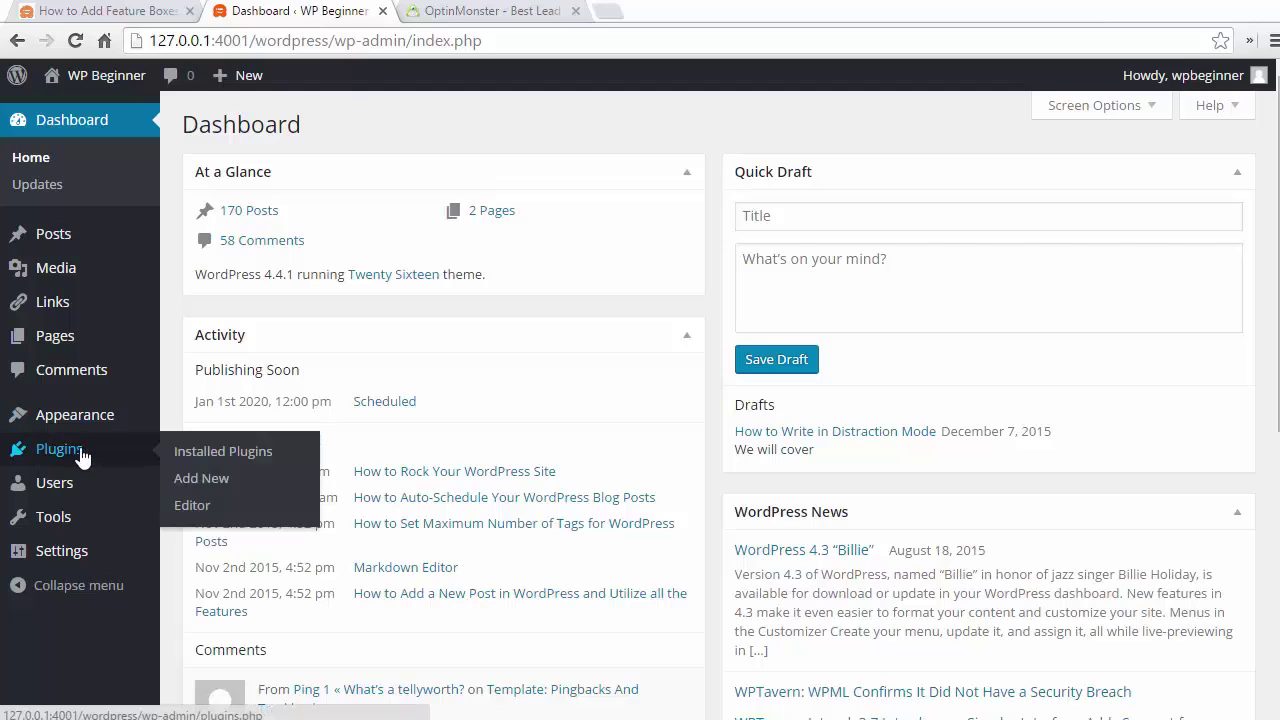
left_click(205, 480)
left_click(1000, 185)
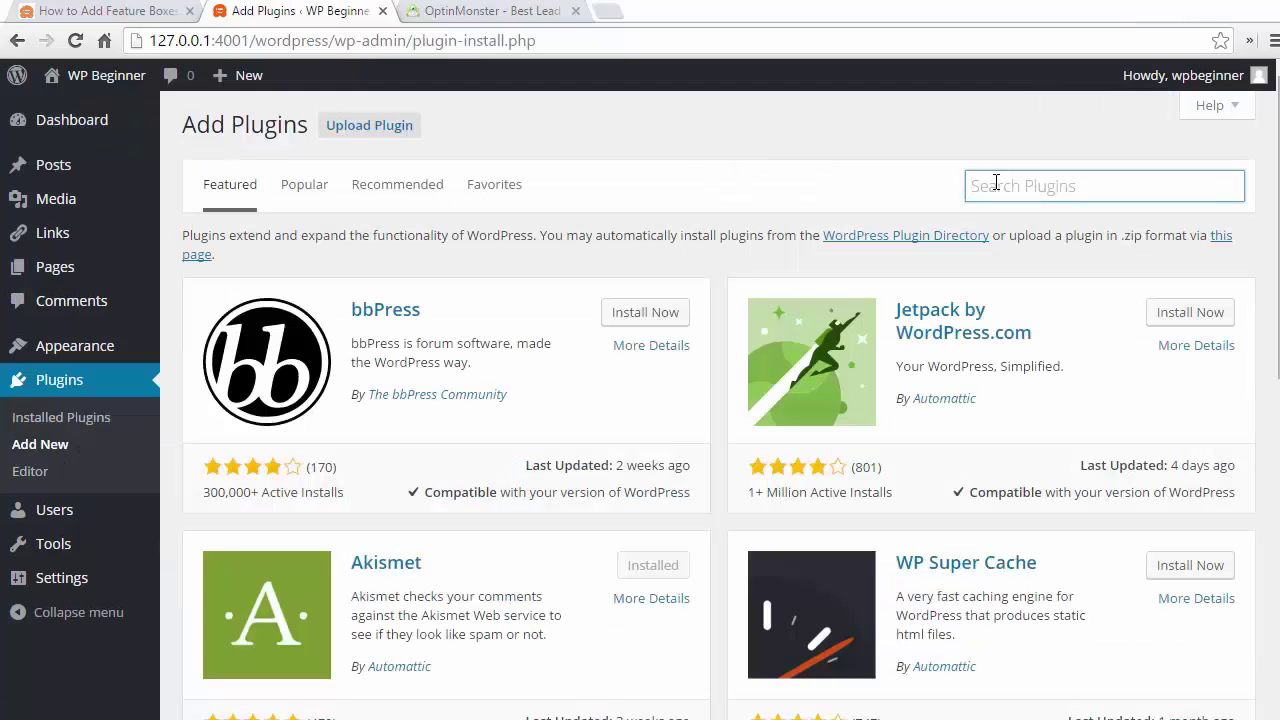
type("advanced wp")
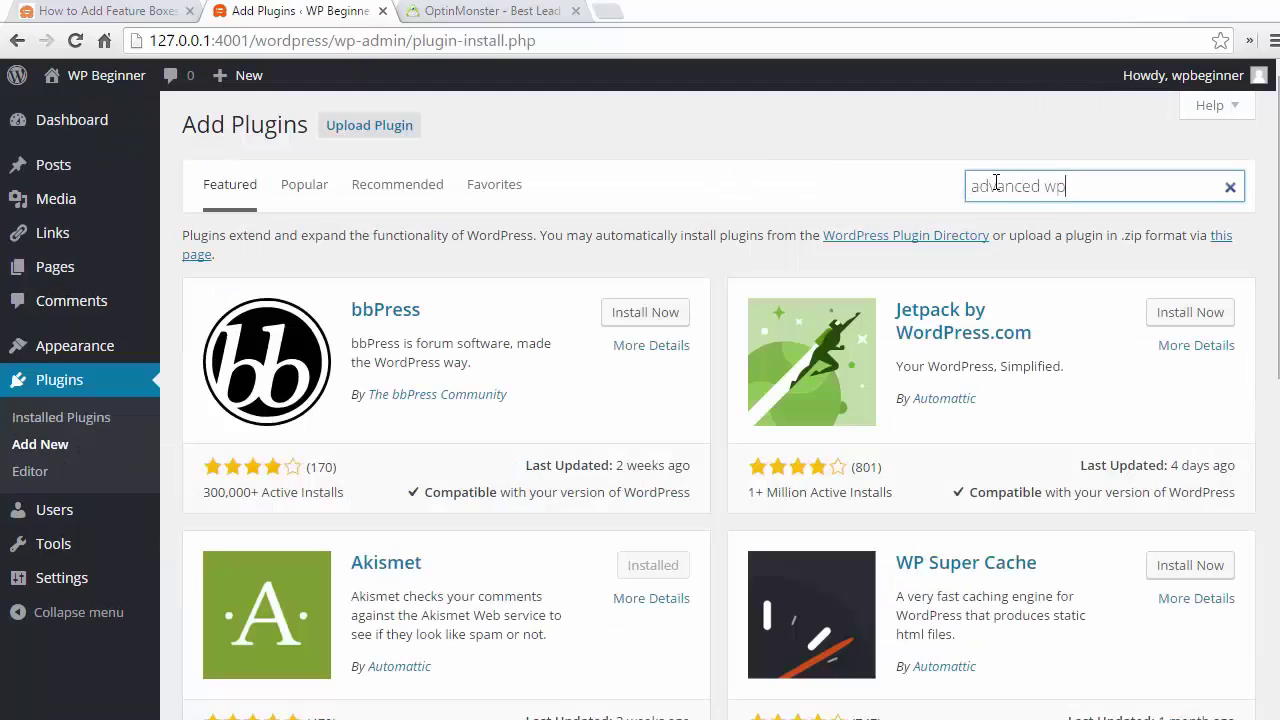
type(" columns")
key("Return")
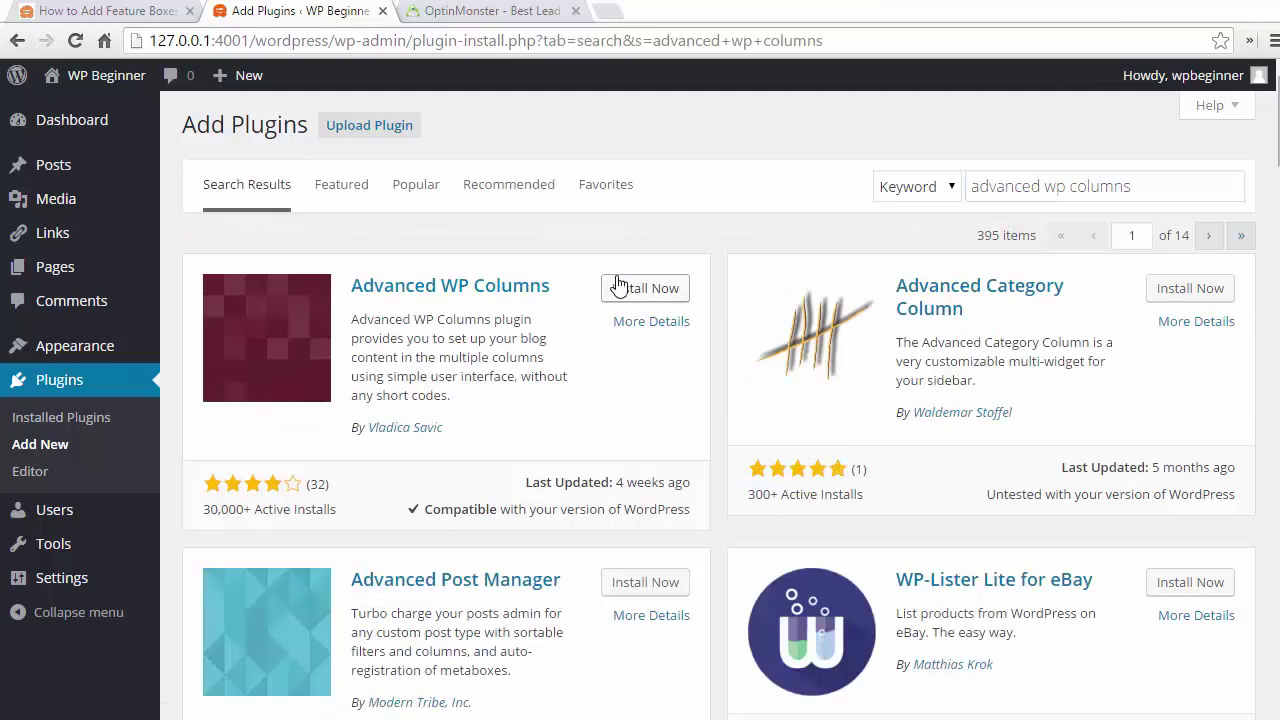
Install and activate the Advanced WP Columns 2.0.6 plugin.
left_click(656, 298)
left_click(658, 303)
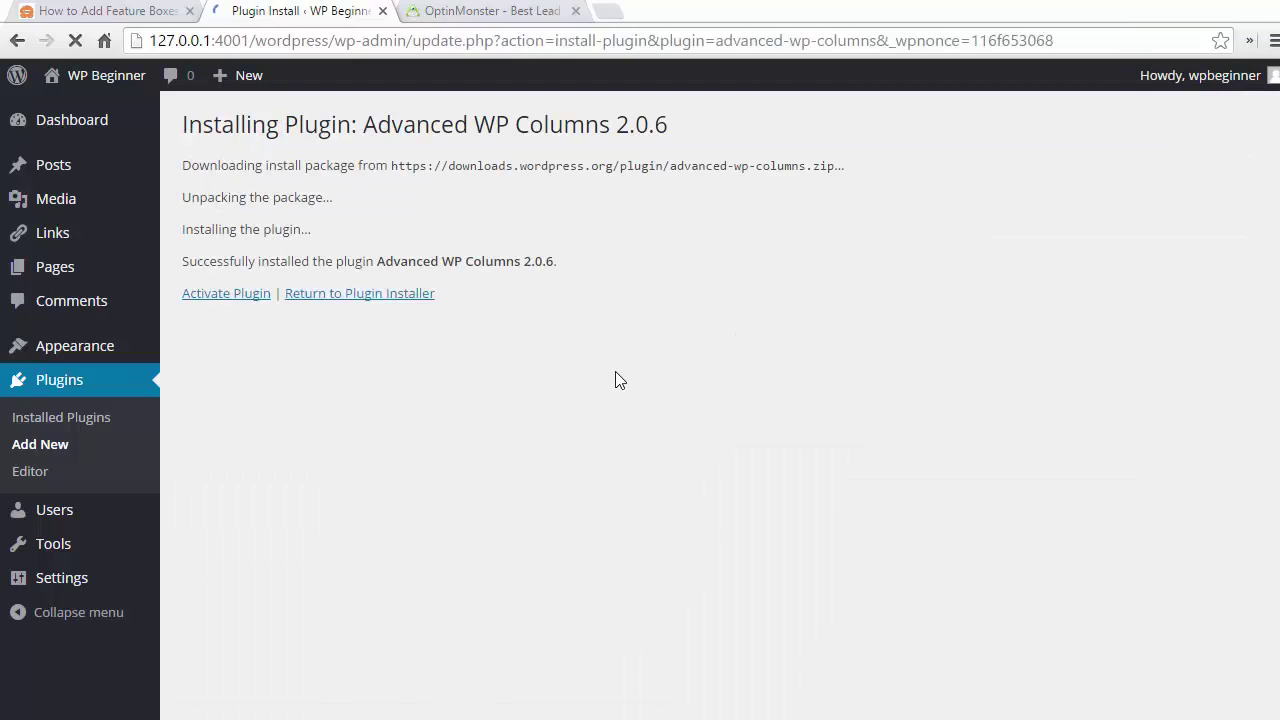
left_click(245, 302)
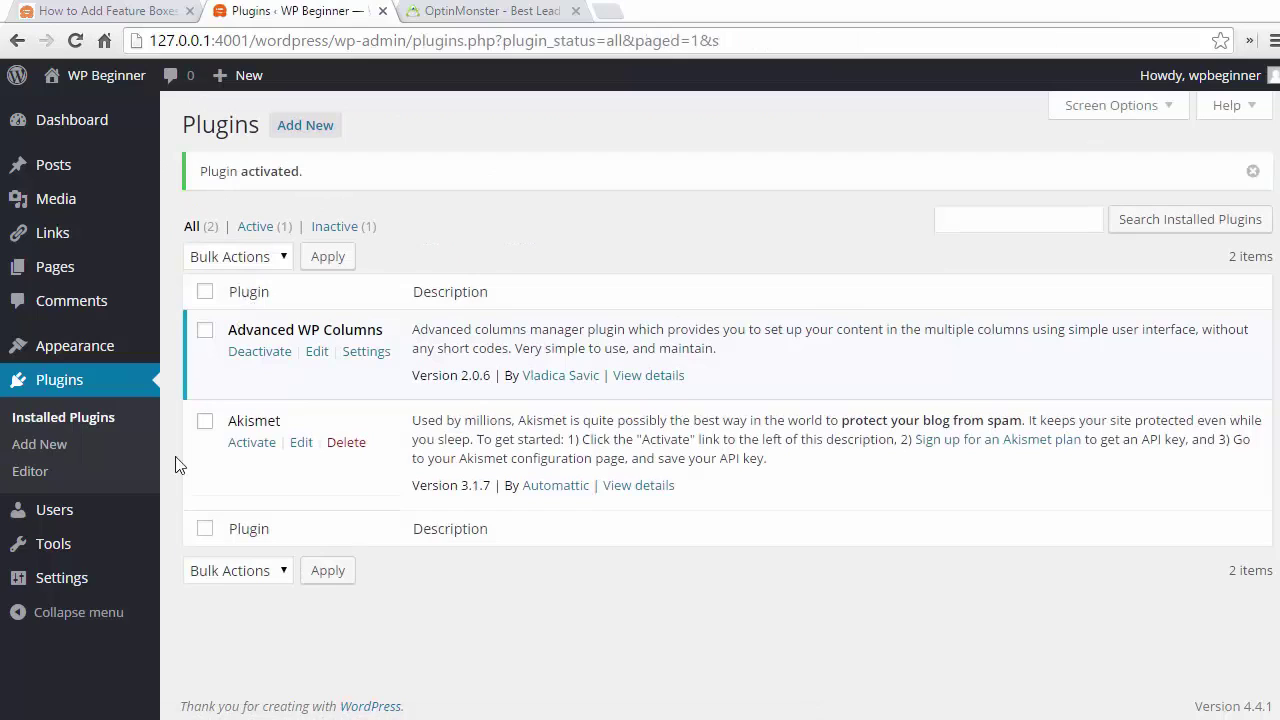
In Settings > Advanced WP Columns, enter 'mycolumns' as the Column class and save the settings.
mouse_move(100, 595)
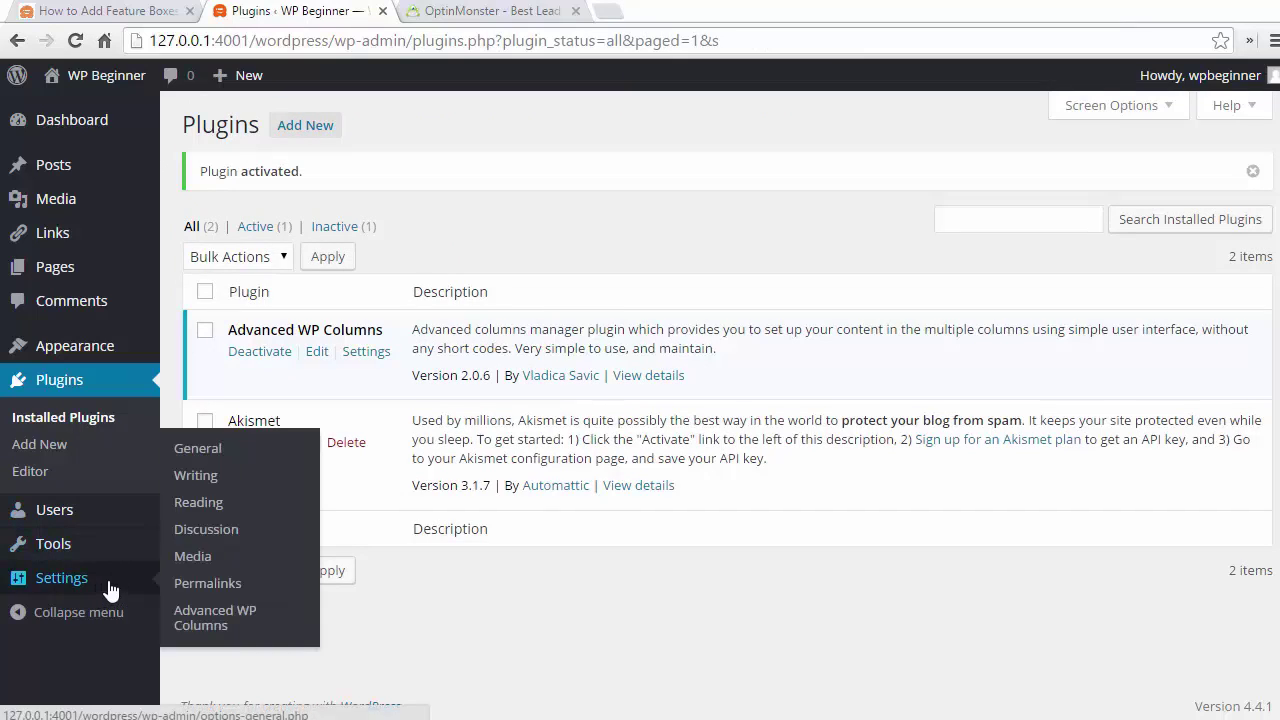
left_click(211, 620)
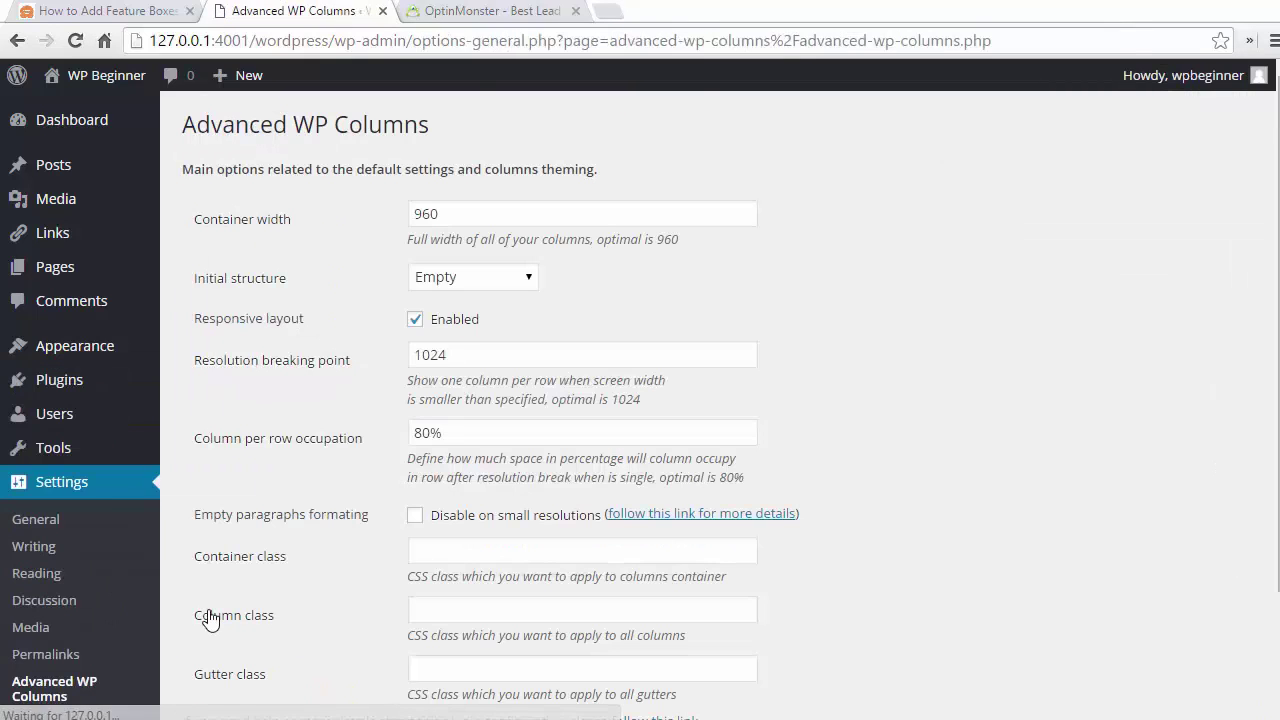
scroll(302, 493, "down", 3)
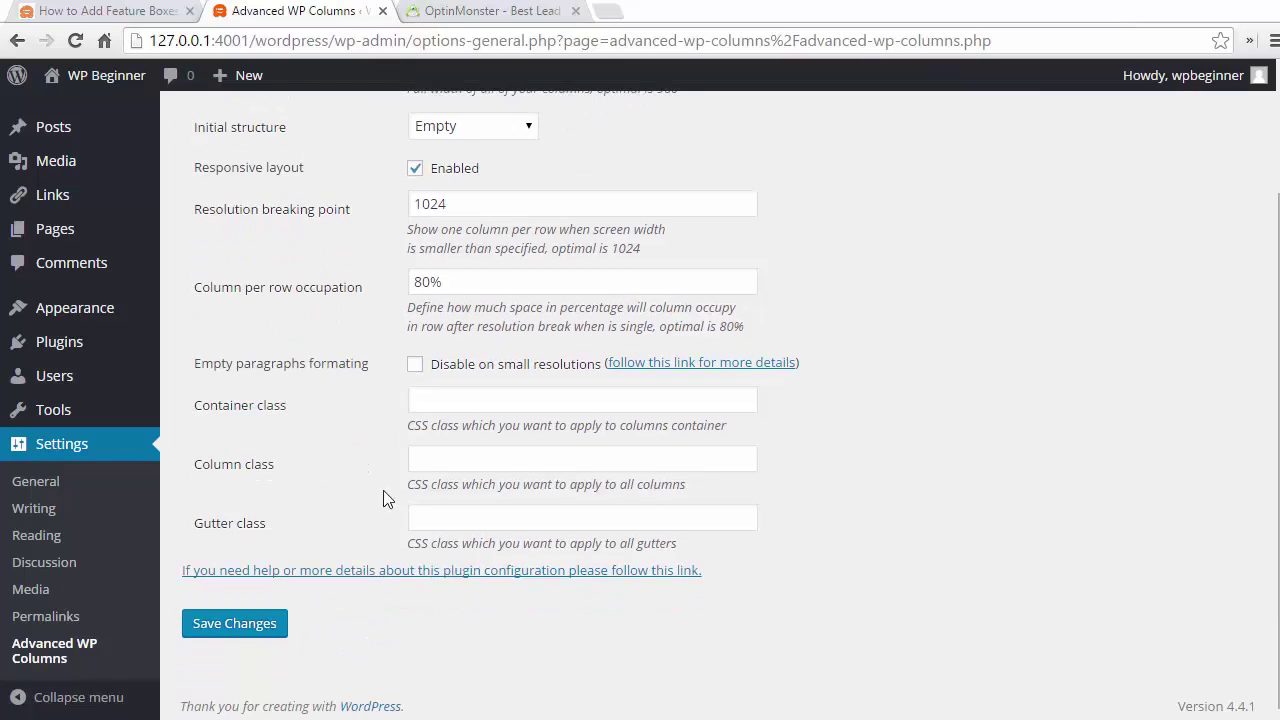
left_click(460, 460)
type("myc")
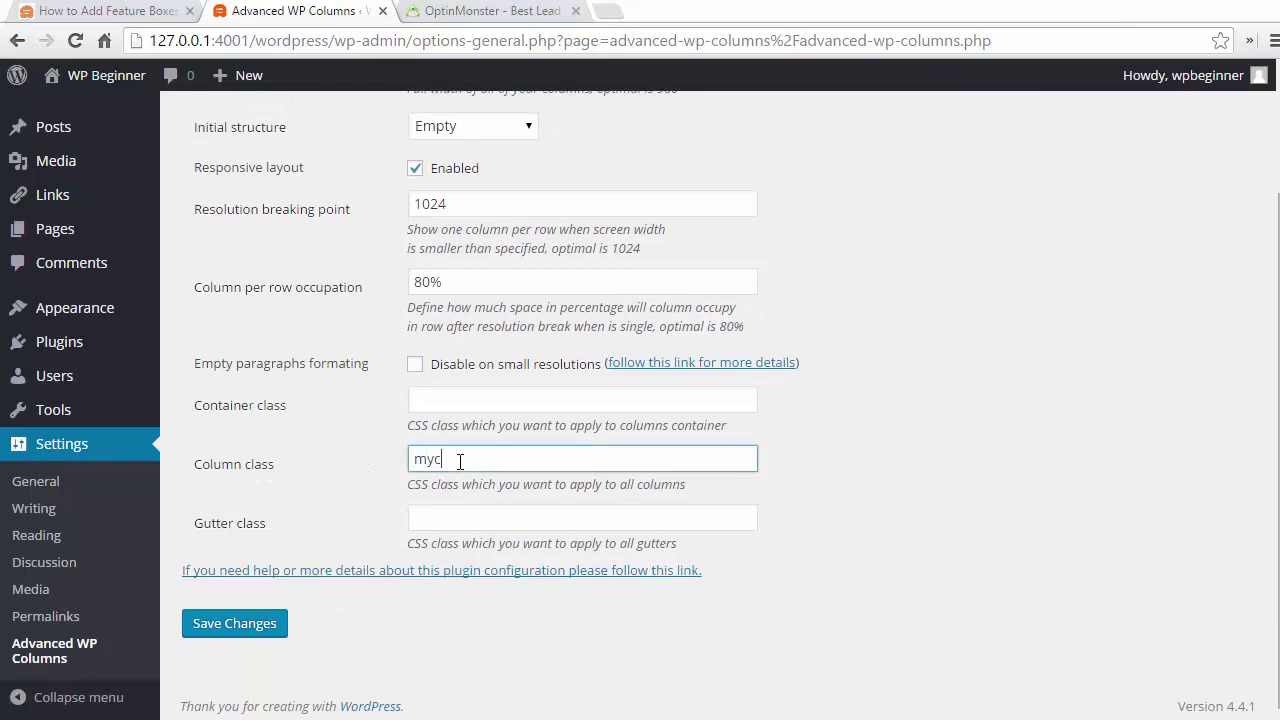
type("olumns")
left_click(260, 626)
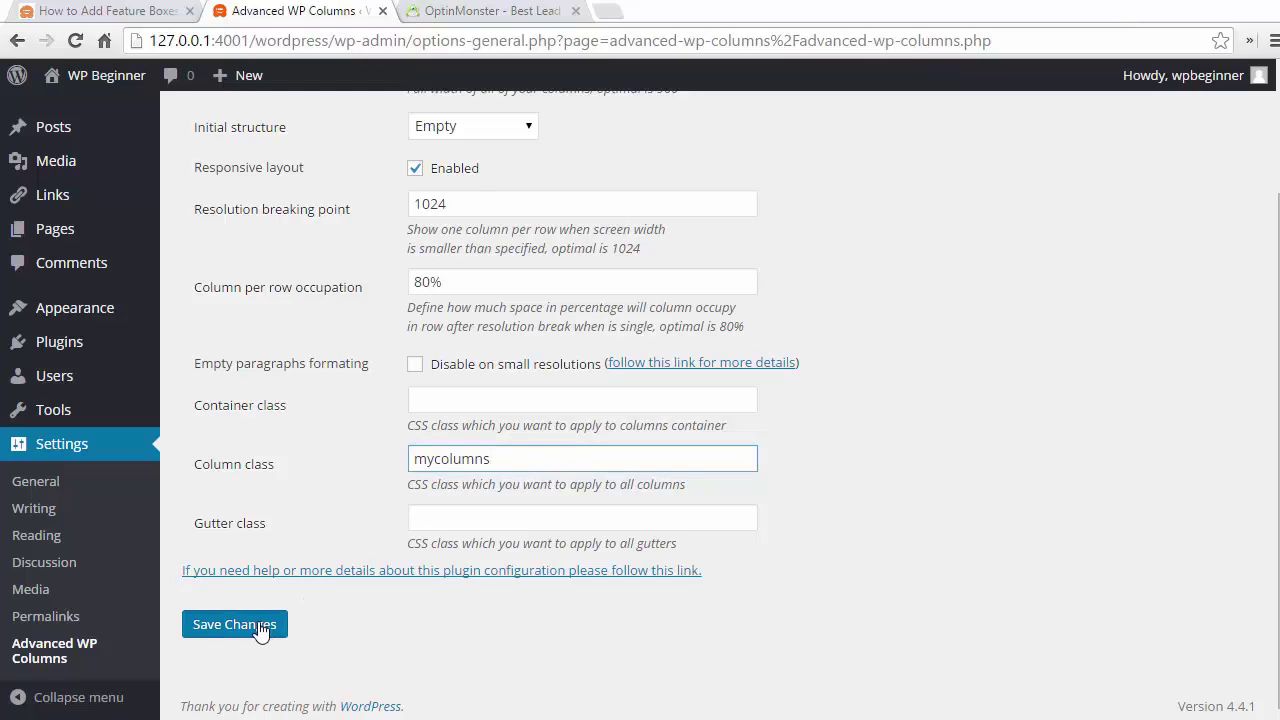
left_click(260, 626)
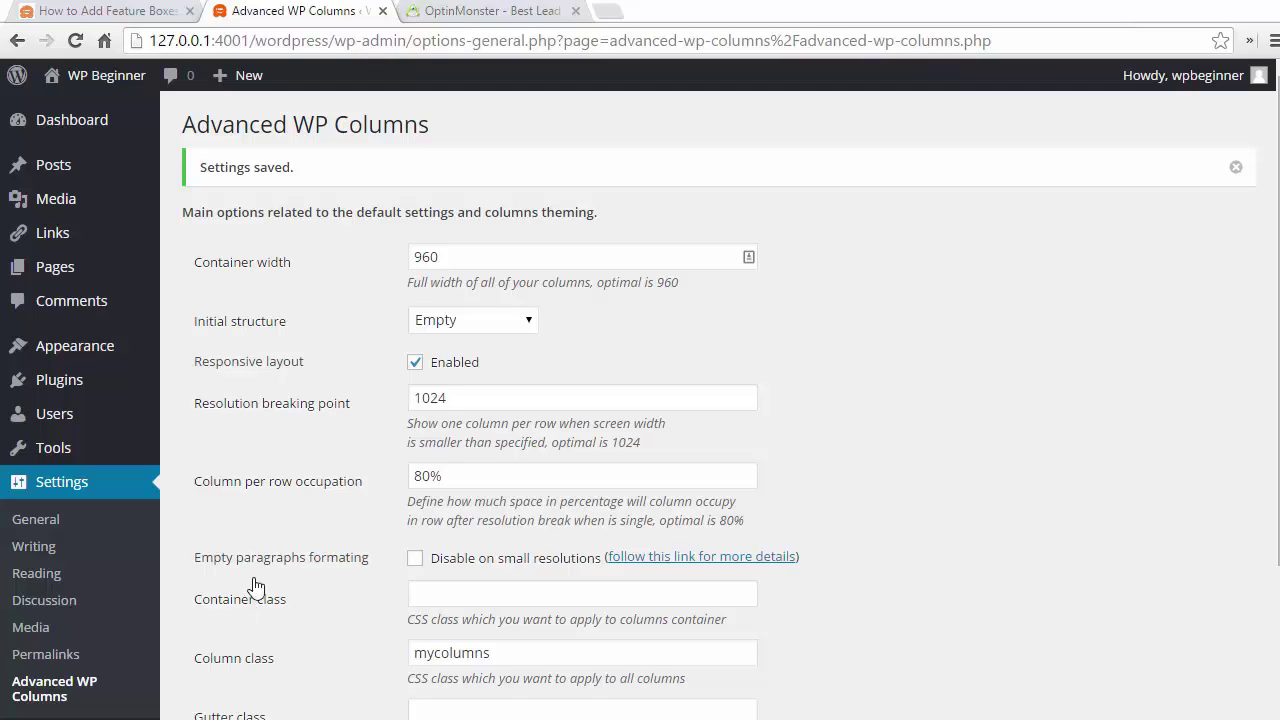
mouse_move(83, 382)
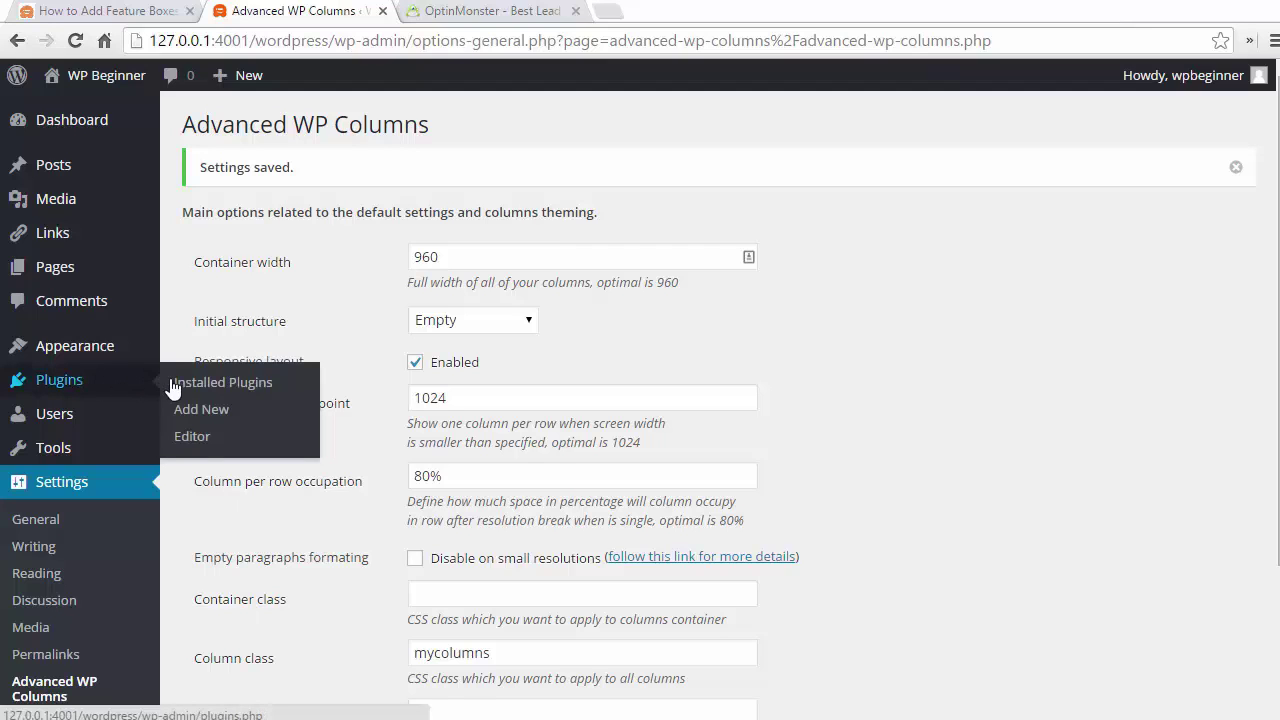
Search for 'wp svg icons', then install and activate WP SVG Icons 3.1.8.3.
left_click(213, 413)
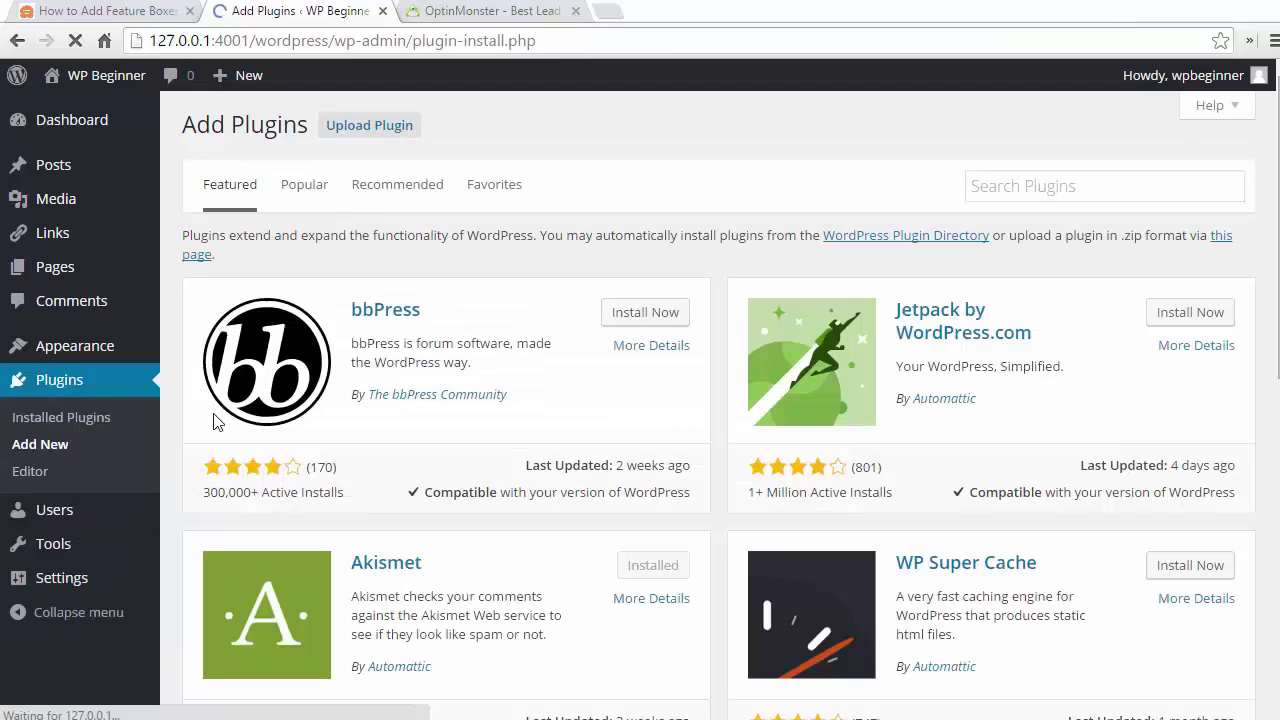
left_click(998, 190)
type("wp svg icons")
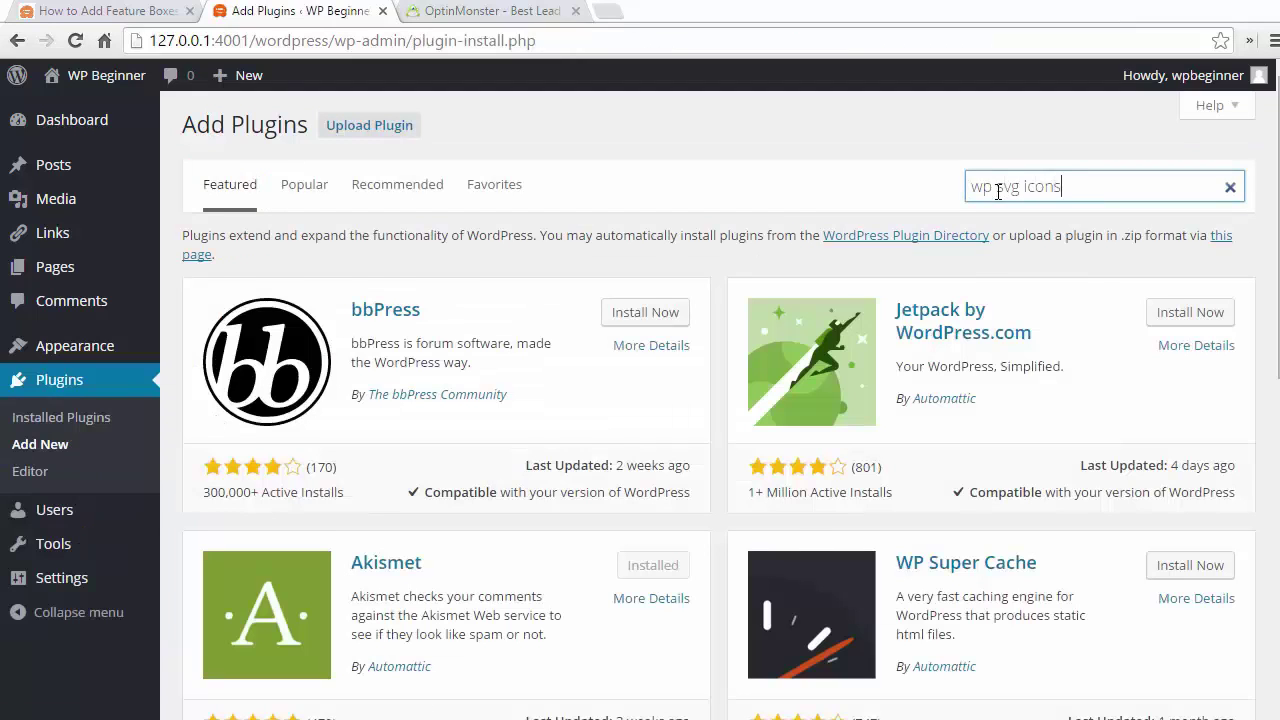
key("Return")
left_click(648, 292)
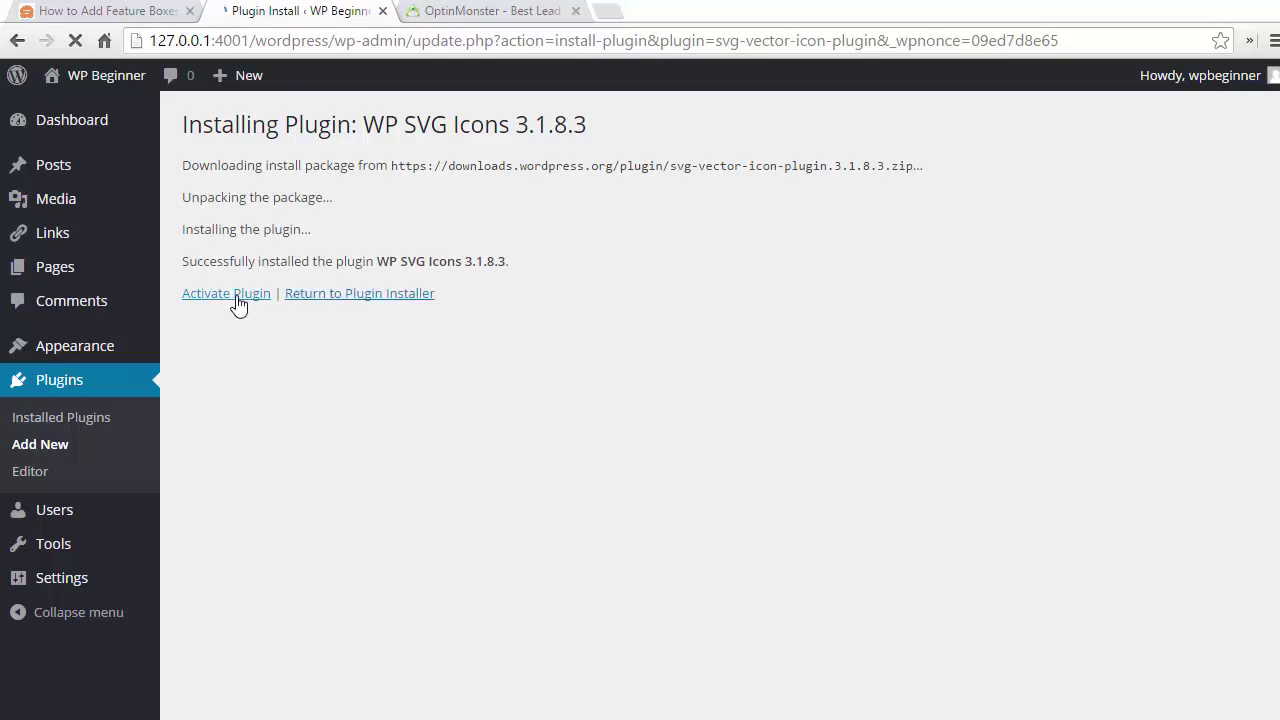
left_click(236, 297)
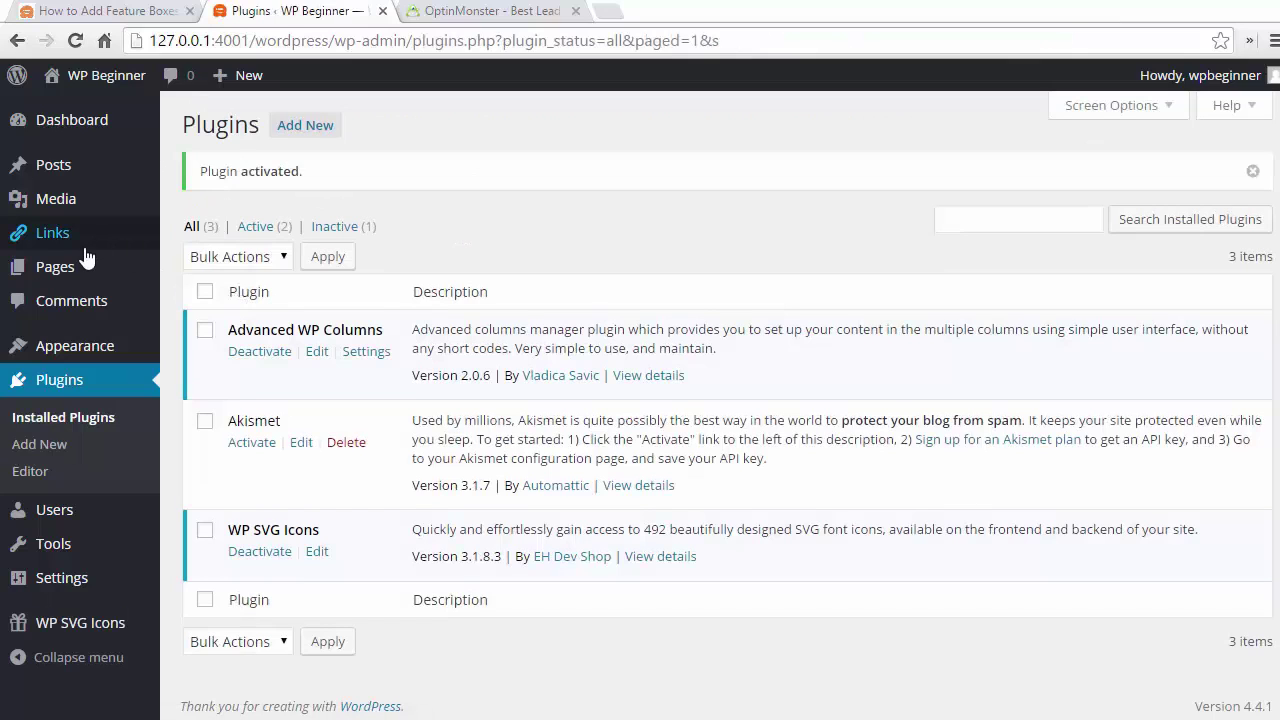
Create a new page titled 'Featured' and show the editor's second toolbar row.
mouse_move(75, 270)
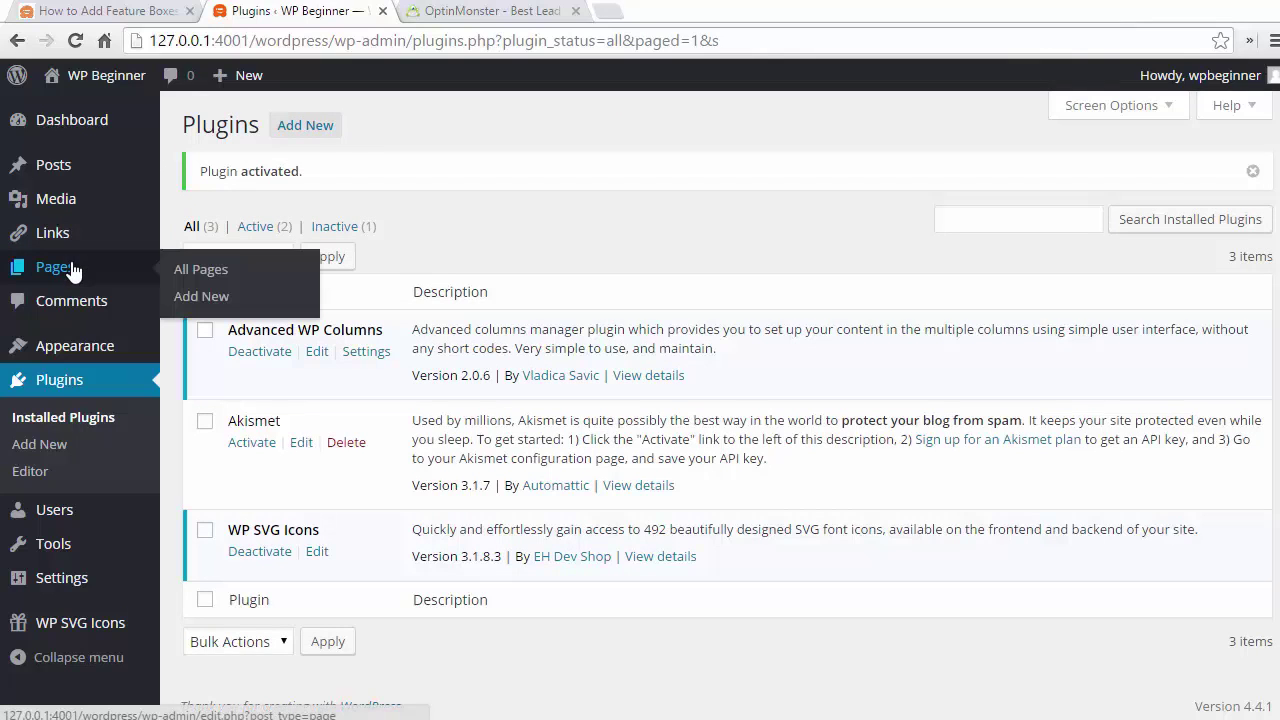
left_click(195, 302)
type("Featured")
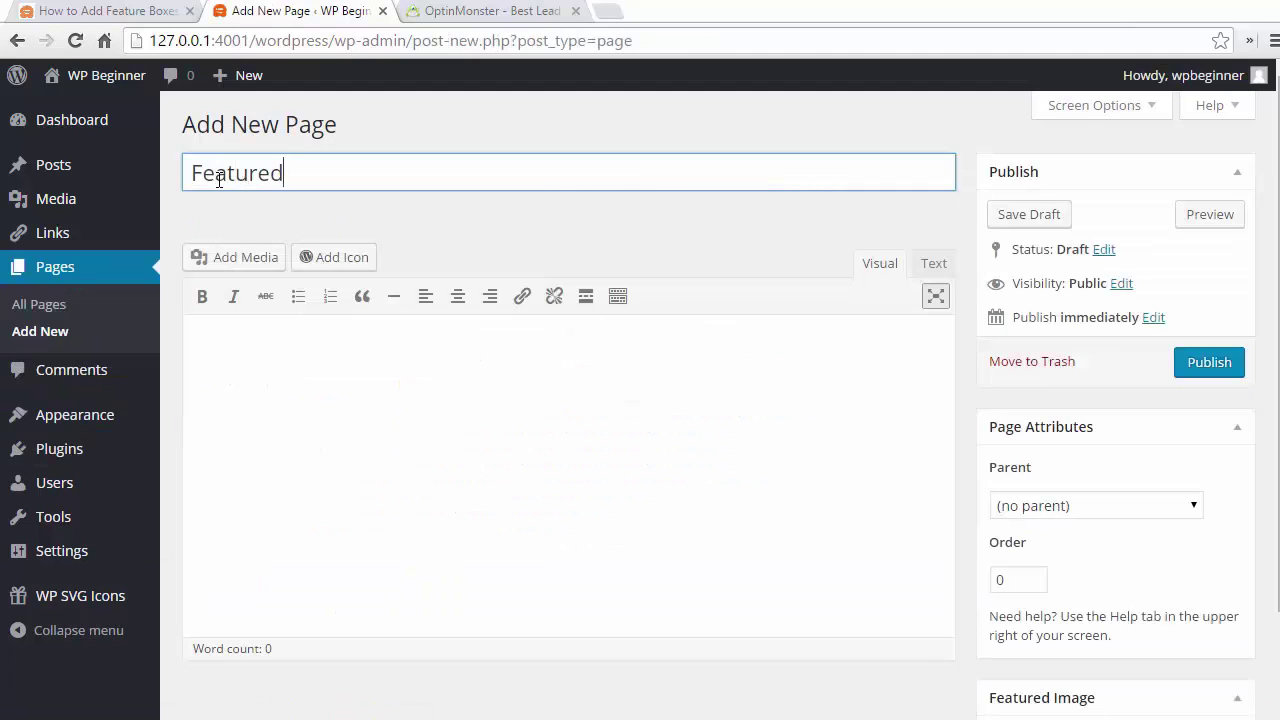
left_click(528, 400)
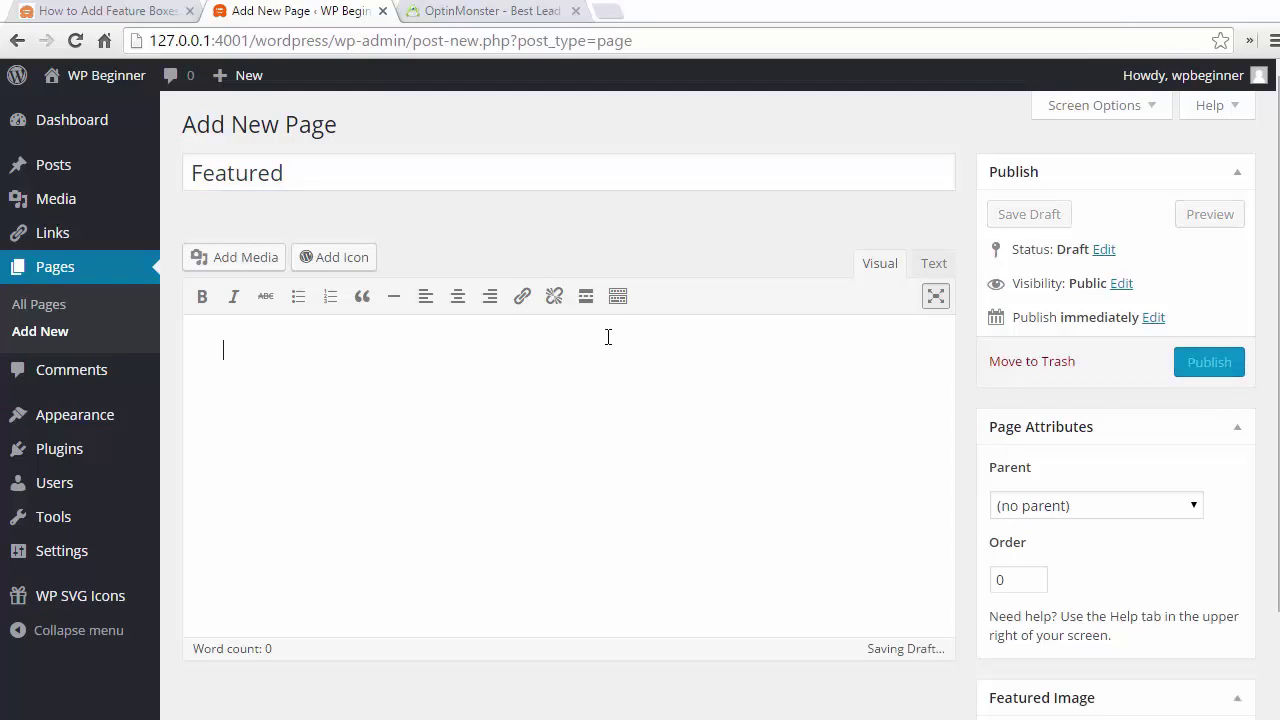
left_click(620, 300)
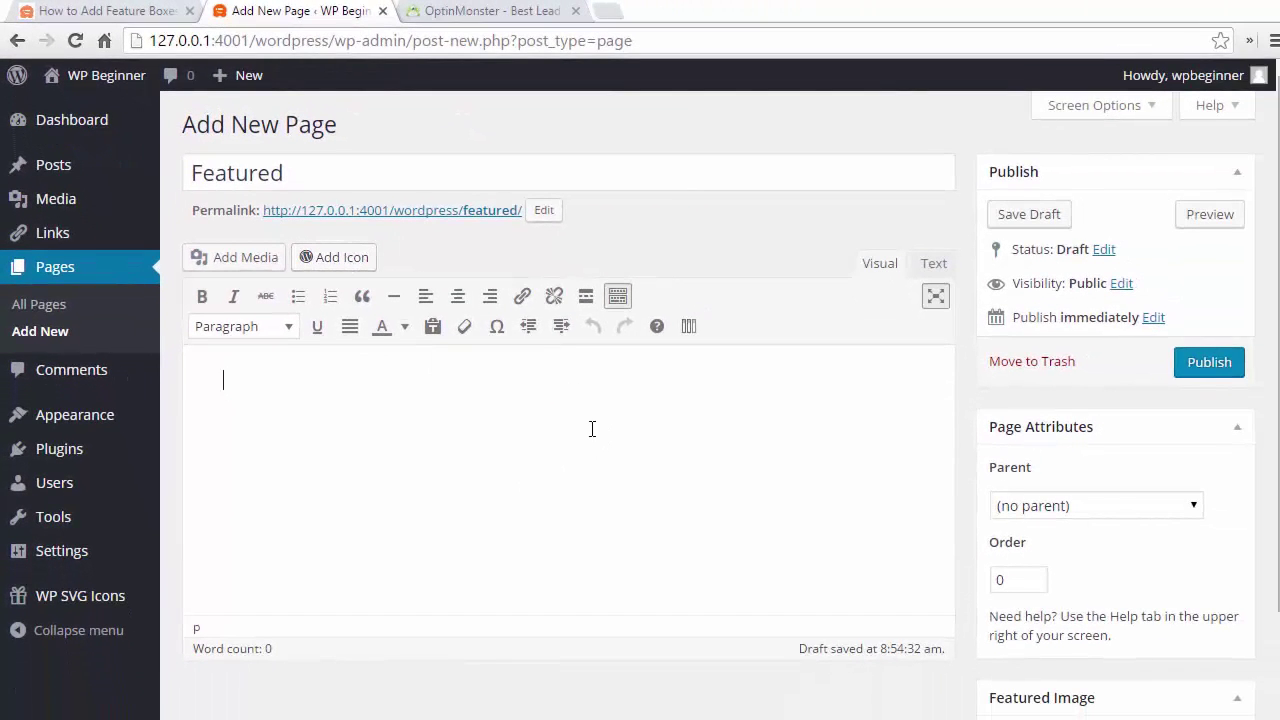
In the Advanced WP Columns builder, choose the Three Columns layout.
left_click(697, 337)
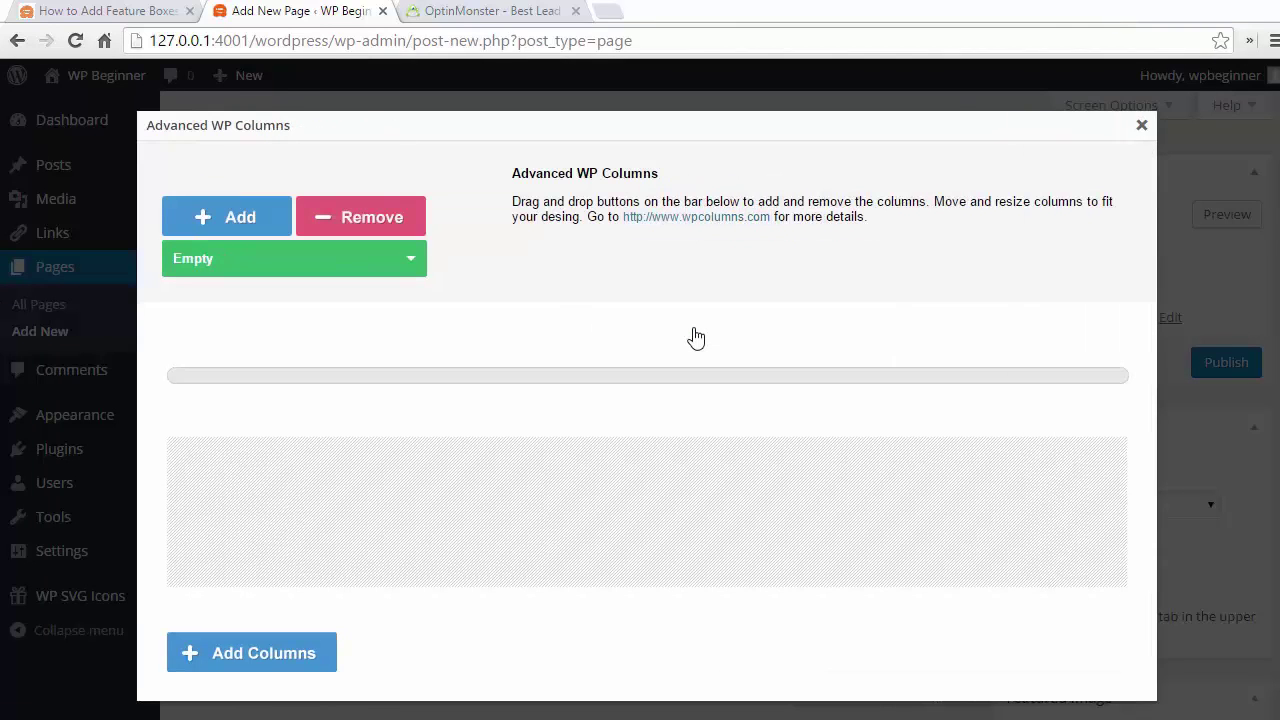
left_click(317, 262)
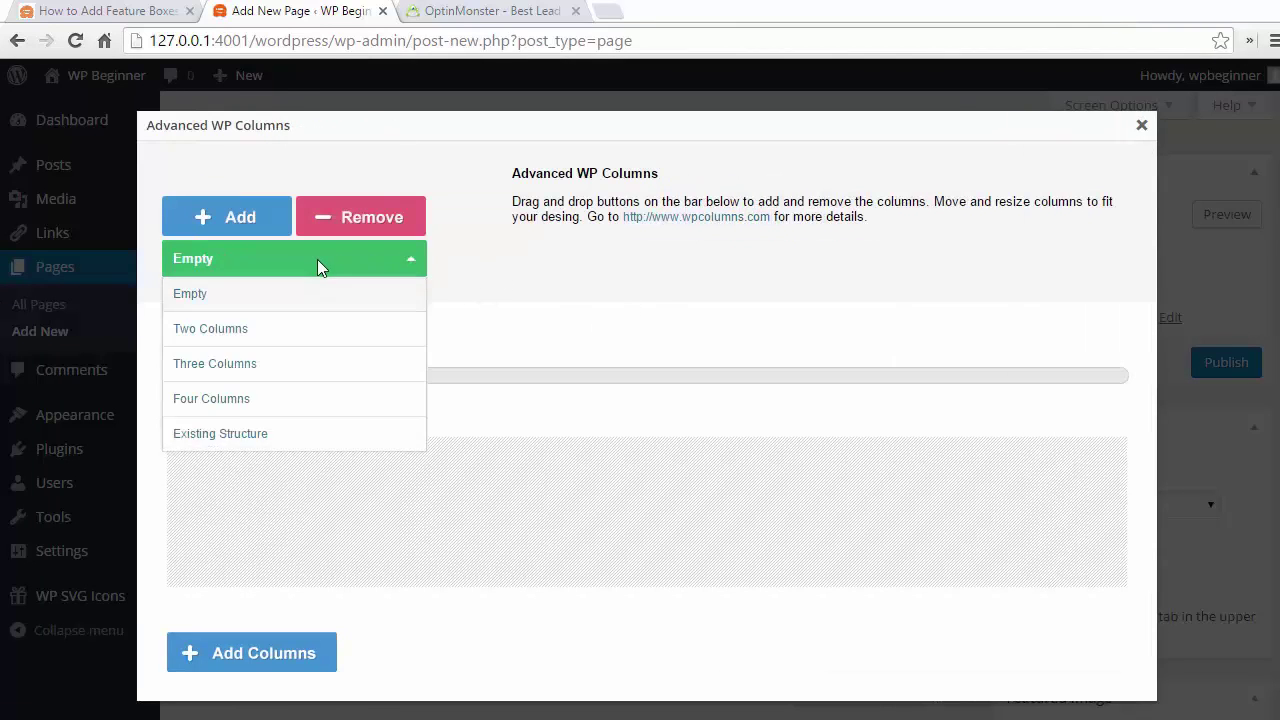
left_click(240, 364)
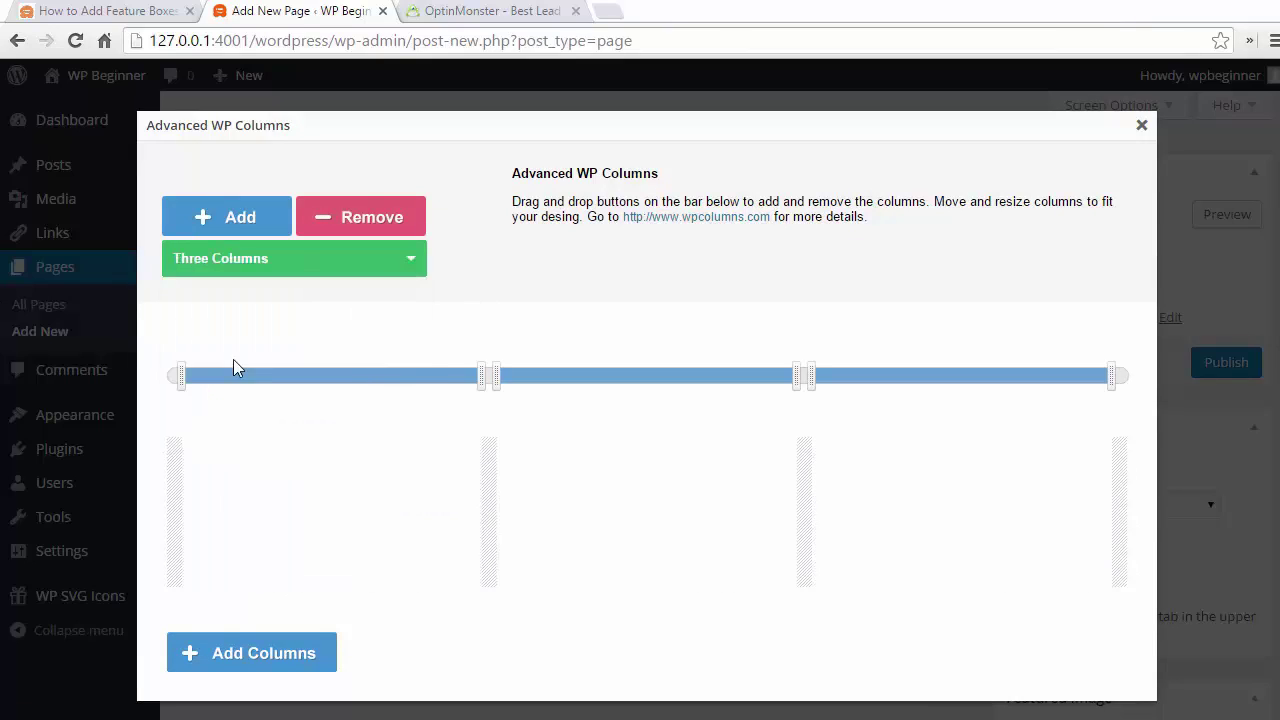
mouse_move(233, 368)
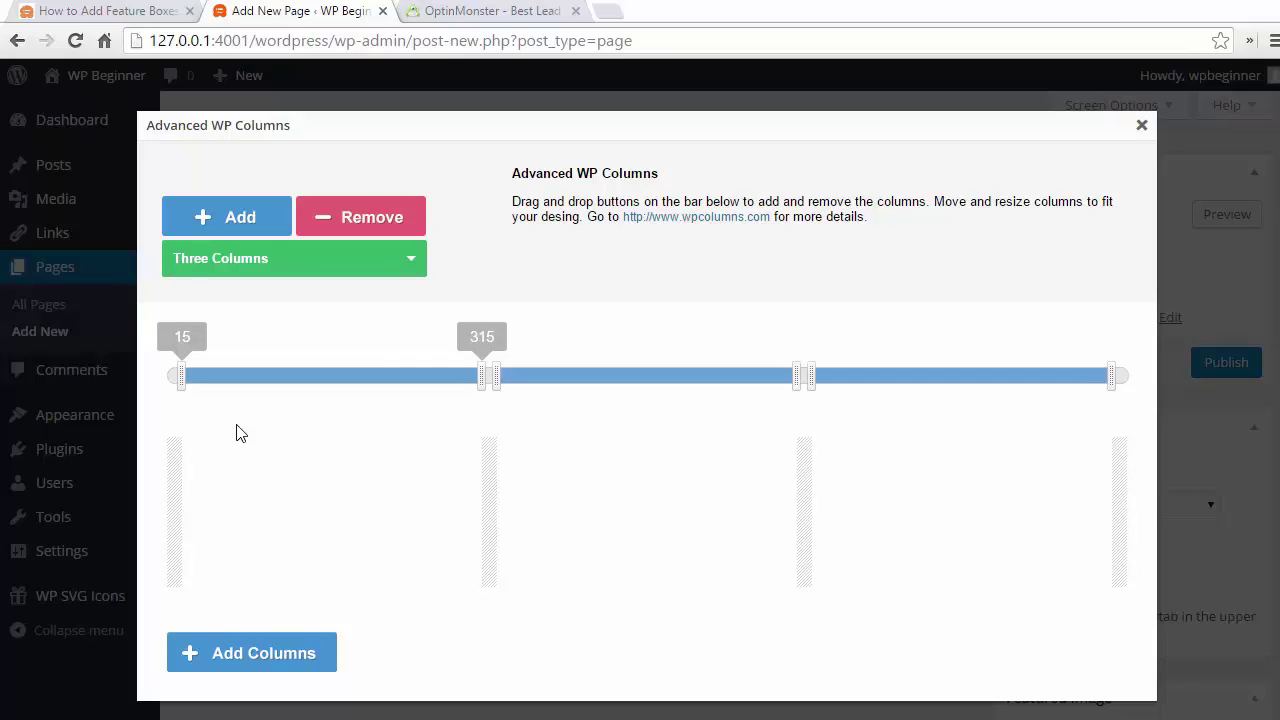
Type 'Test to see the column and how it looks.' in column 1 and paste it into columns 2 and 3.
left_click(260, 471)
type("Test to see ")
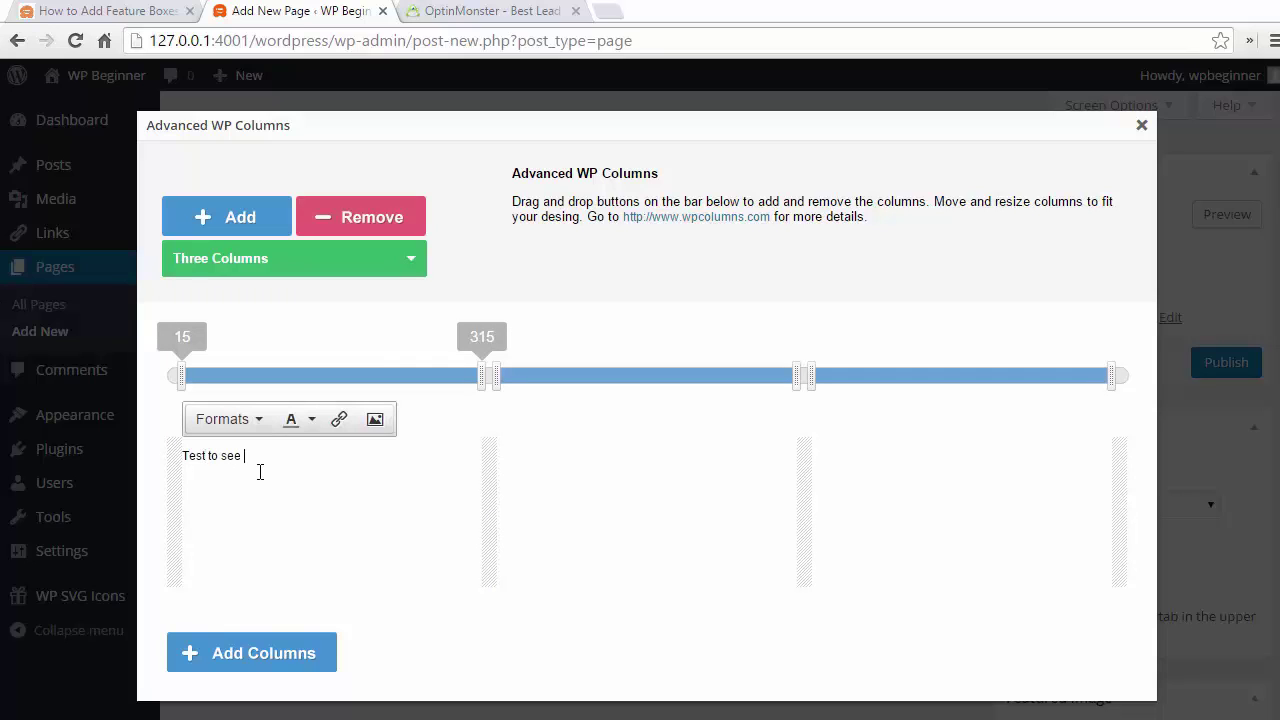
type("the column and how it looks.")
key("ctrl+a")
key("ctrl+c")
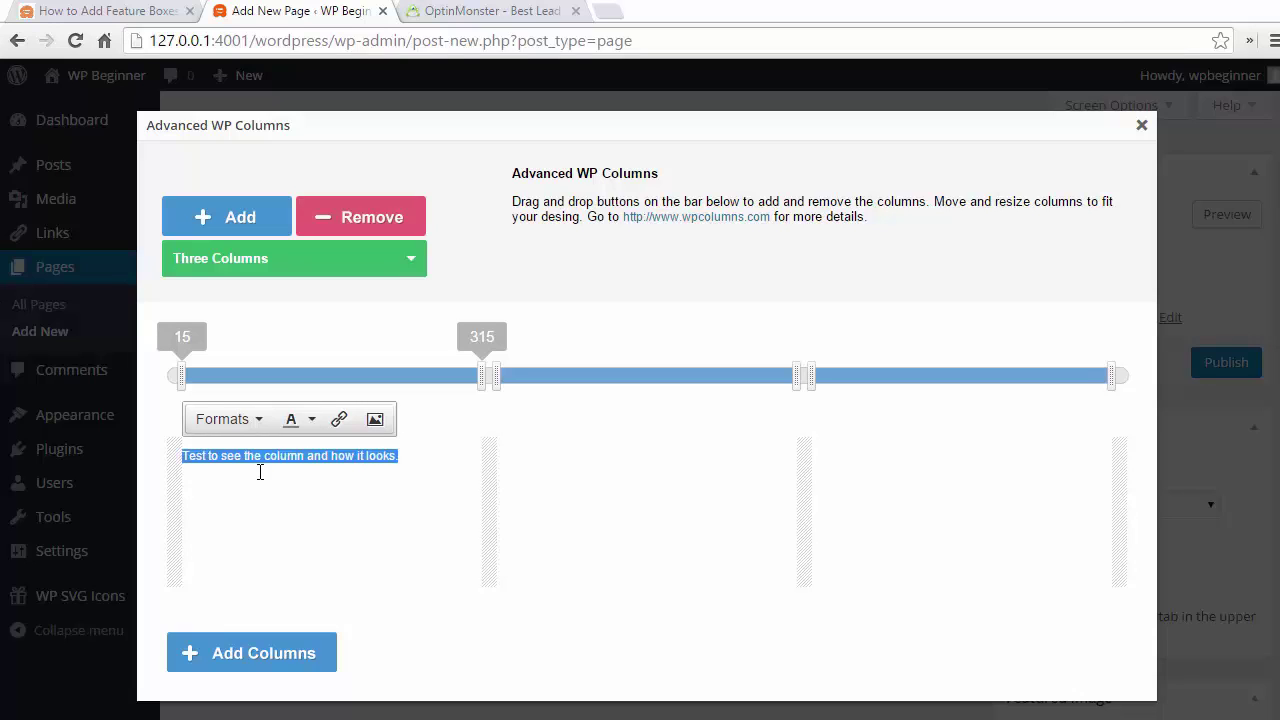
key("Tab")
key("ctrl+v")
key("Tab")
key("ctrl+v")
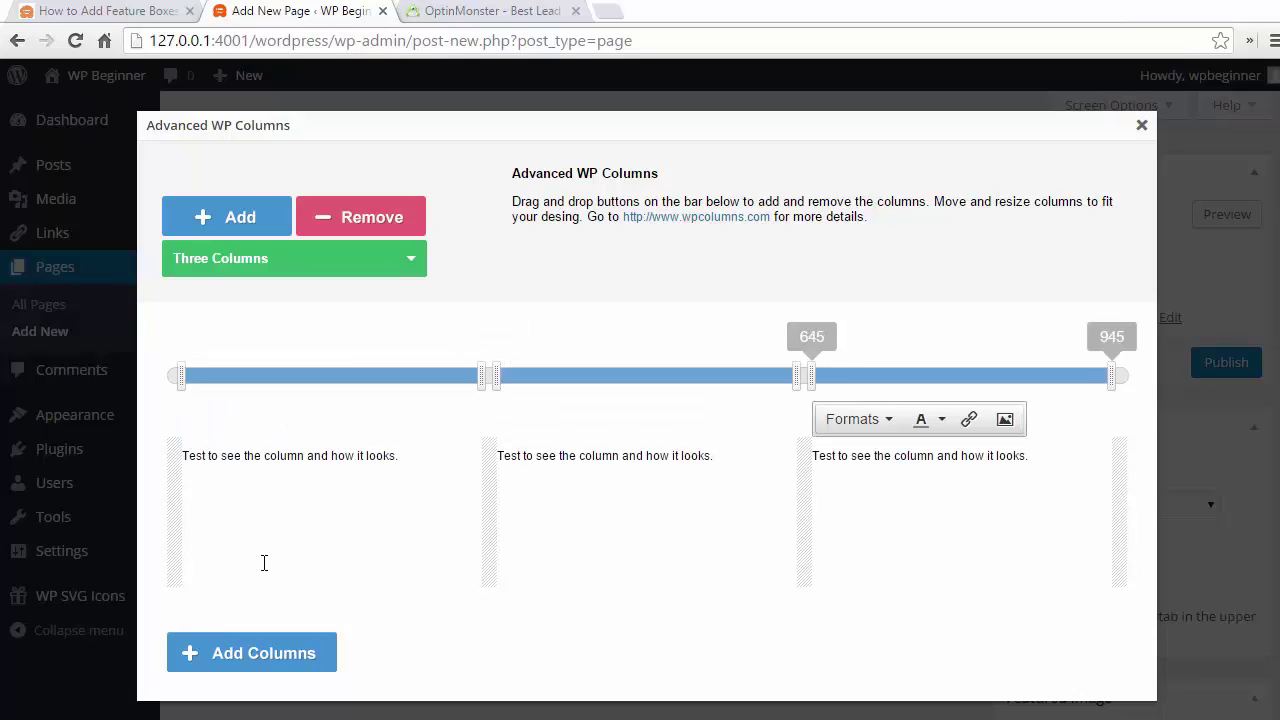
Insert the three columns into the Featured page and add a blank line above column 1's text.
left_click(265, 653)
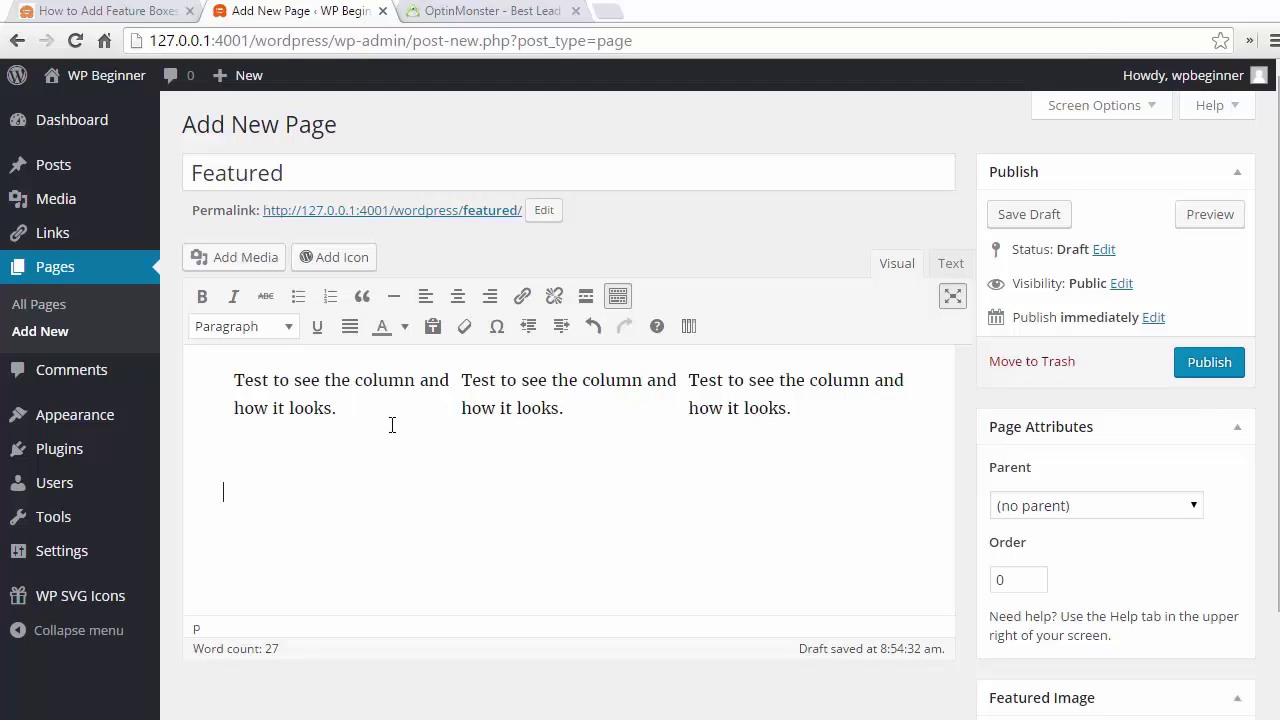
left_click(230, 378)
key("Return")
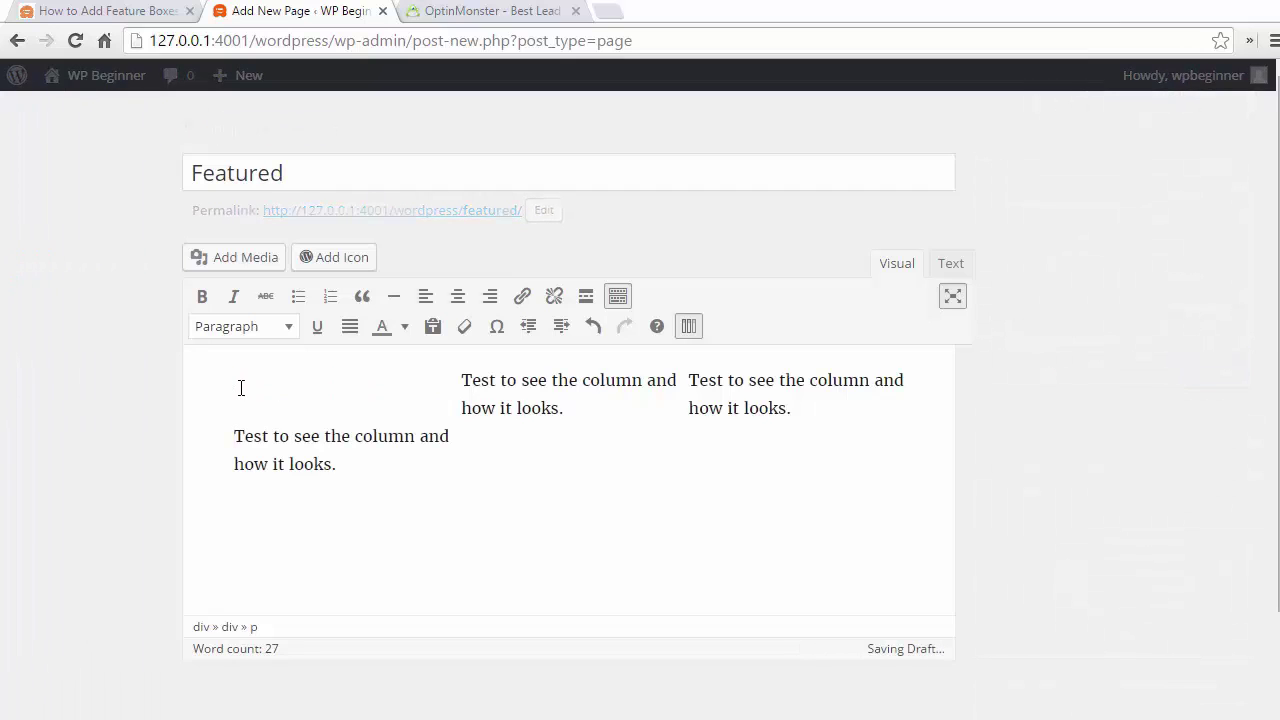
Insert the droplet SVG icon above the first column's text.
left_click(337, 260)
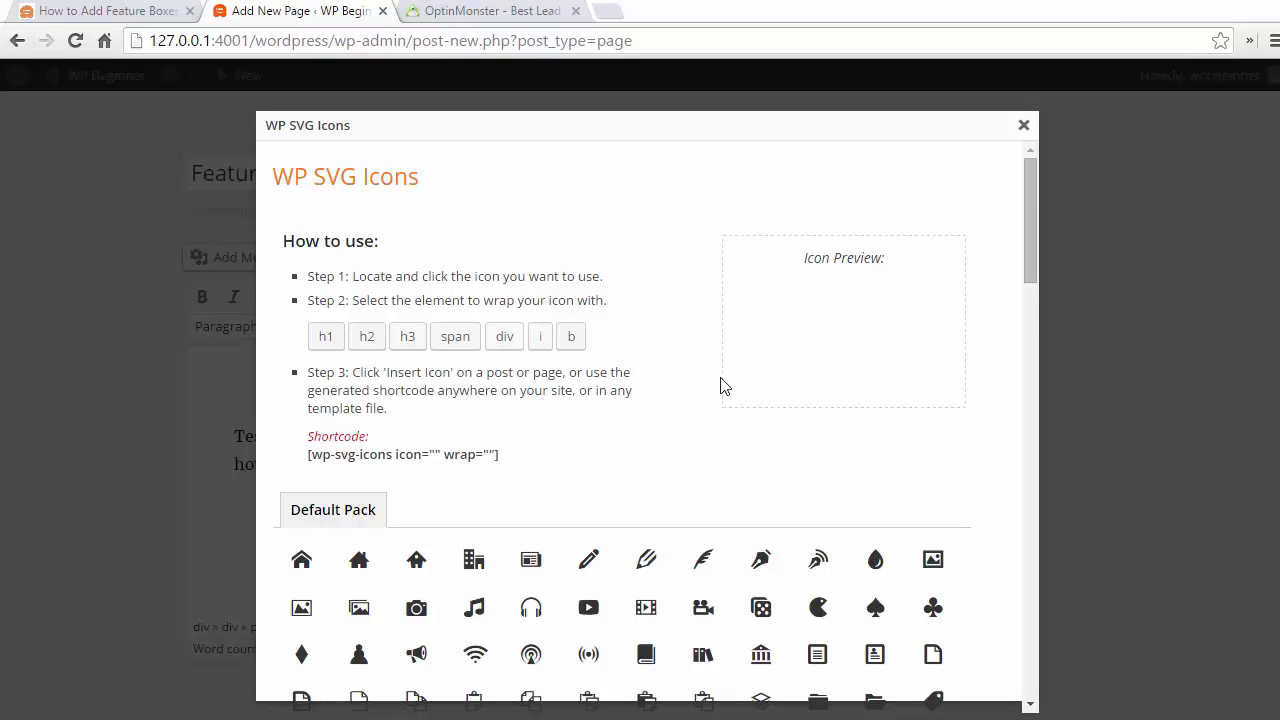
left_click_drag(1031, 272, 1035, 328)
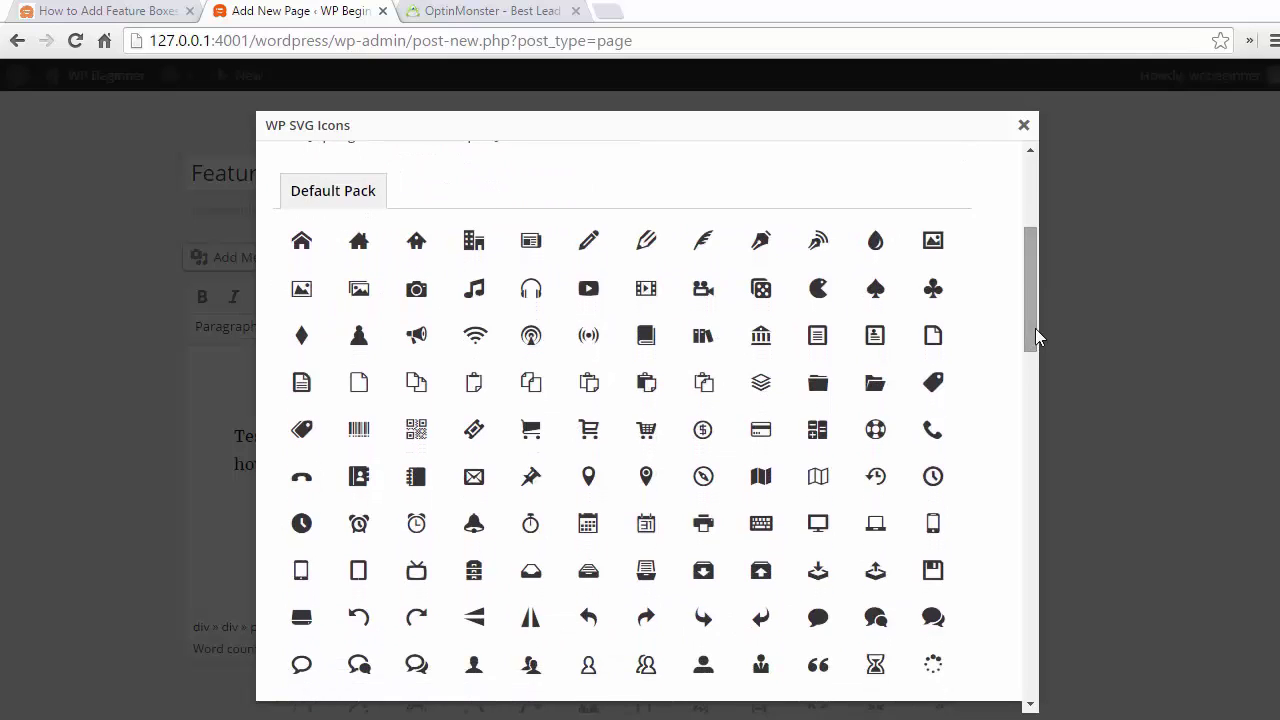
left_click(876, 244)
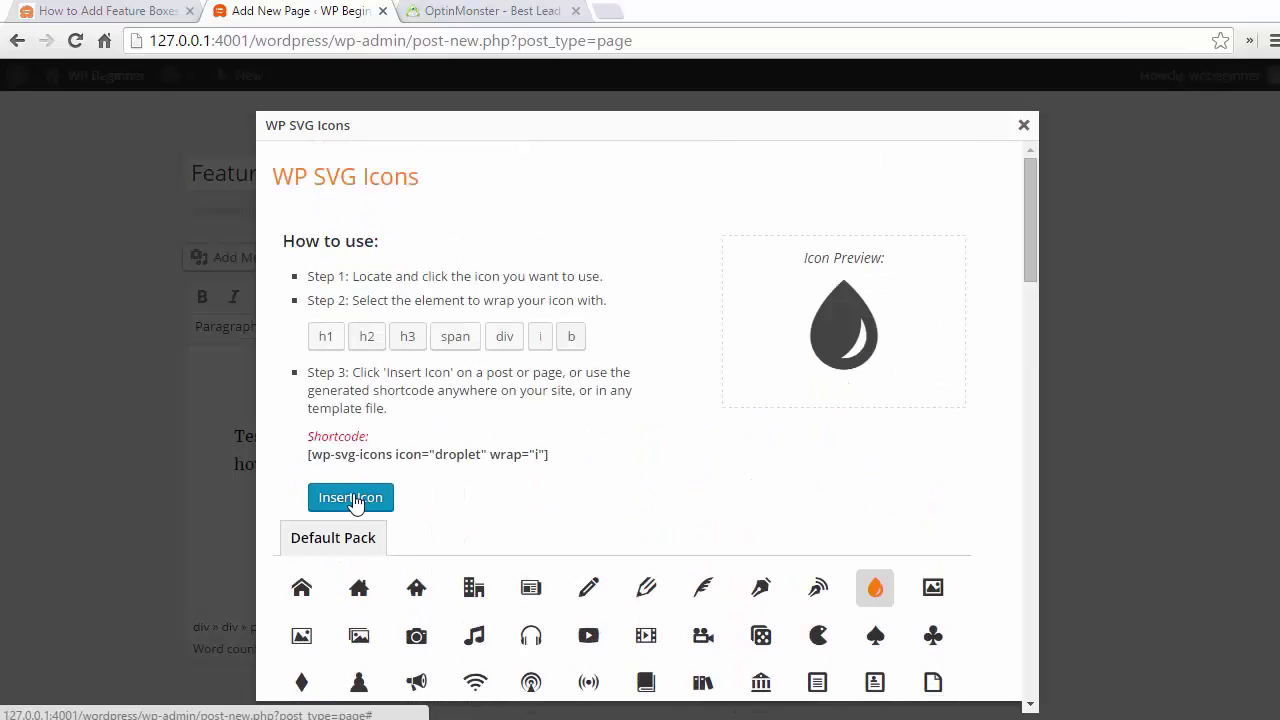
left_click(352, 498)
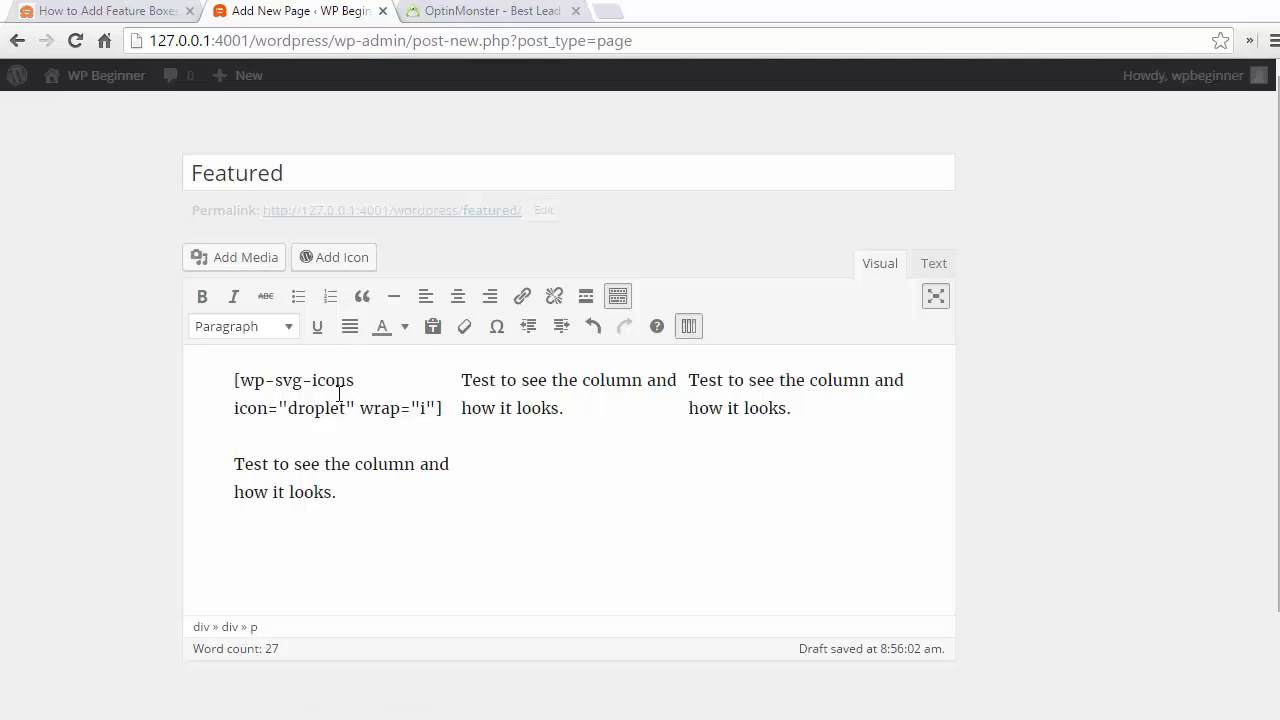
Add a blank line in column 2 and insert the binoculars icon there.
left_click(462, 380)
key("Return")
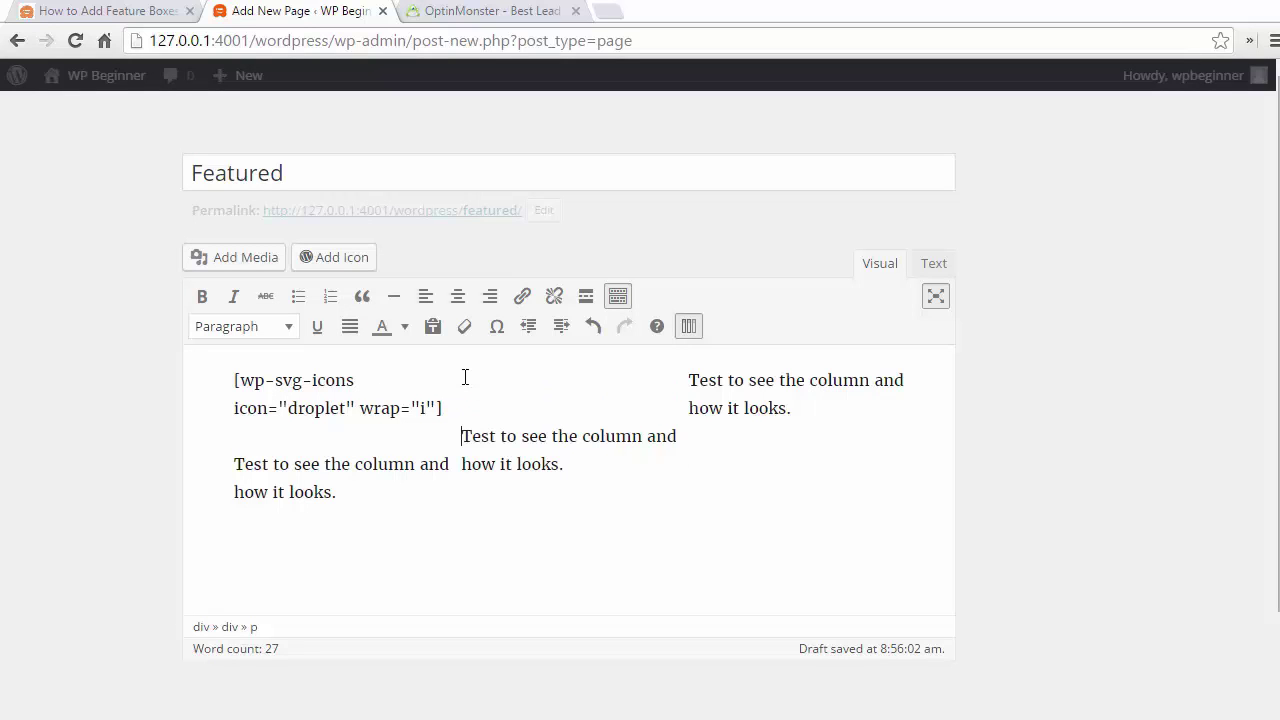
left_click(334, 257)
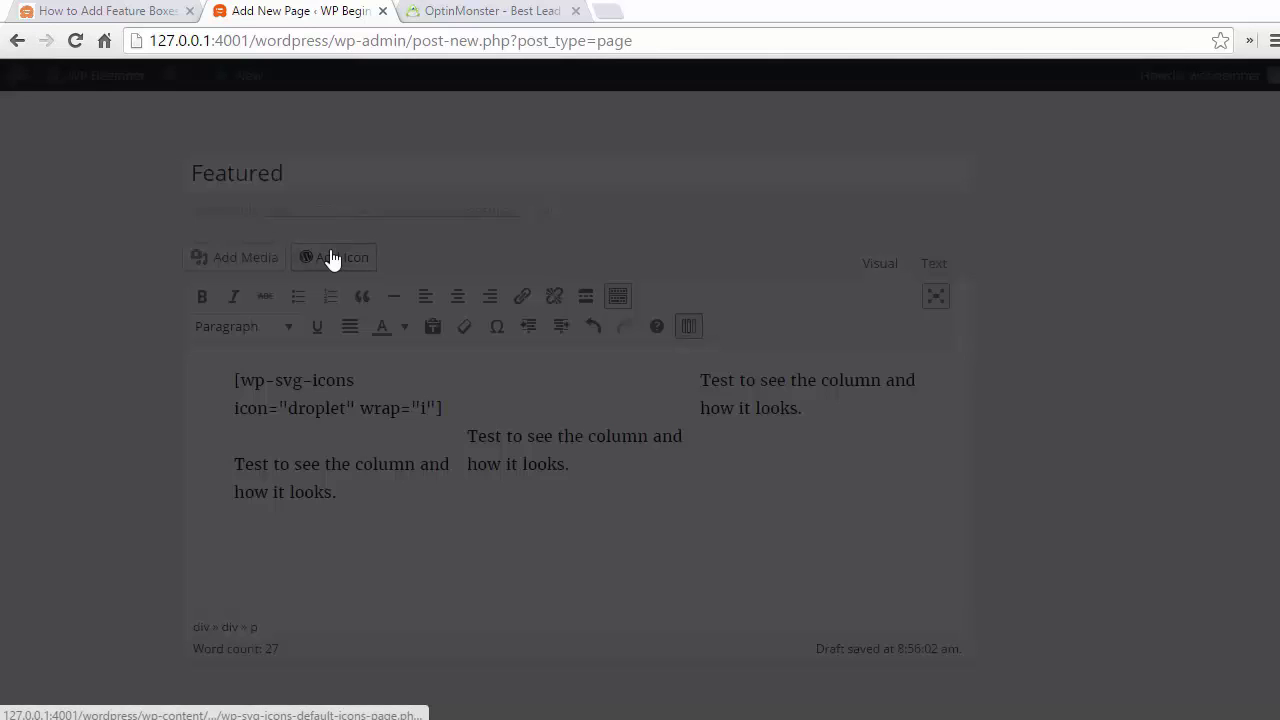
scroll(729, 434, "down", 6)
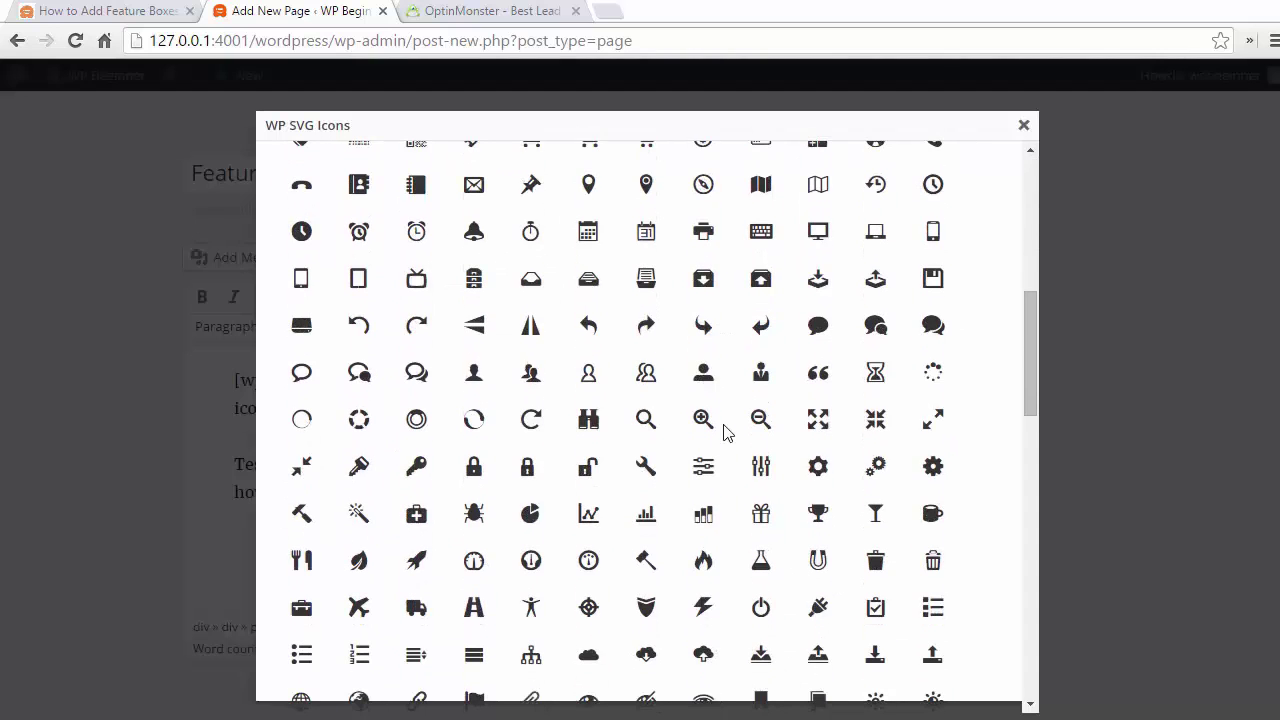
left_click(588, 419)
left_click(350, 494)
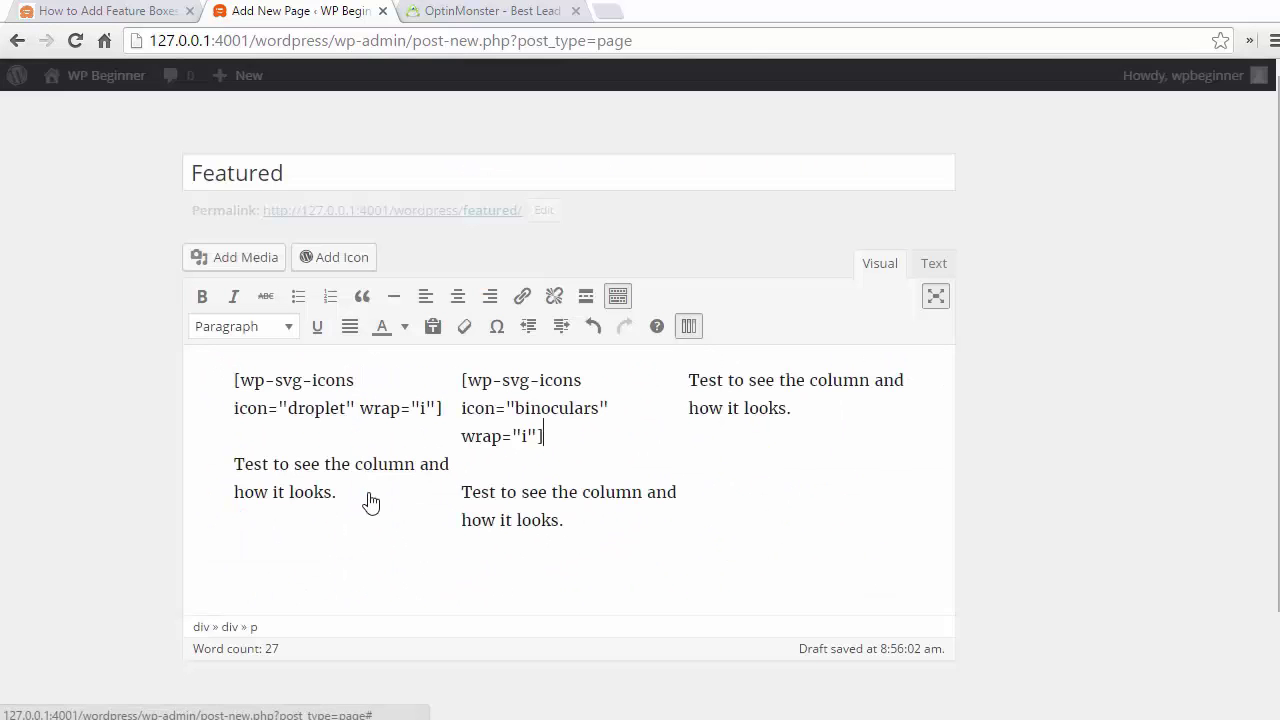
Add a blank line in column 3 and select the camera icon in the icon picker.
left_click(690, 380)
key("Return")
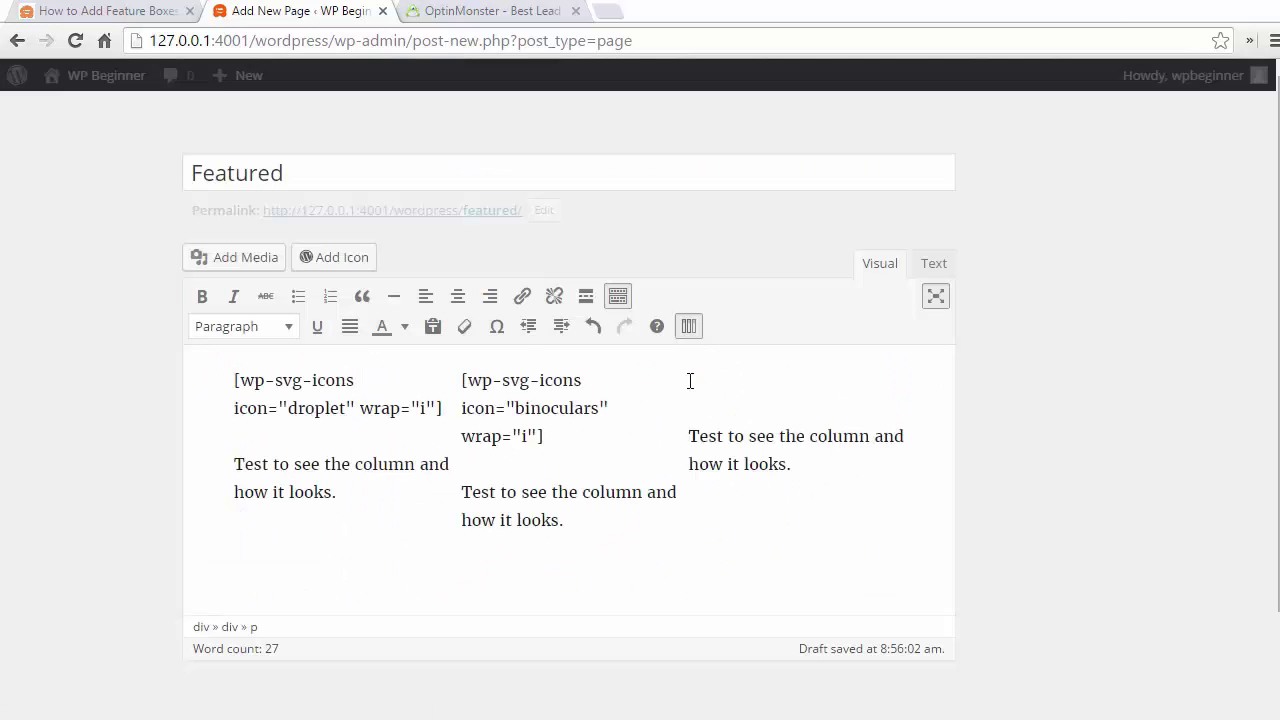
left_click(334, 257)
scroll(700, 325, "down", 5)
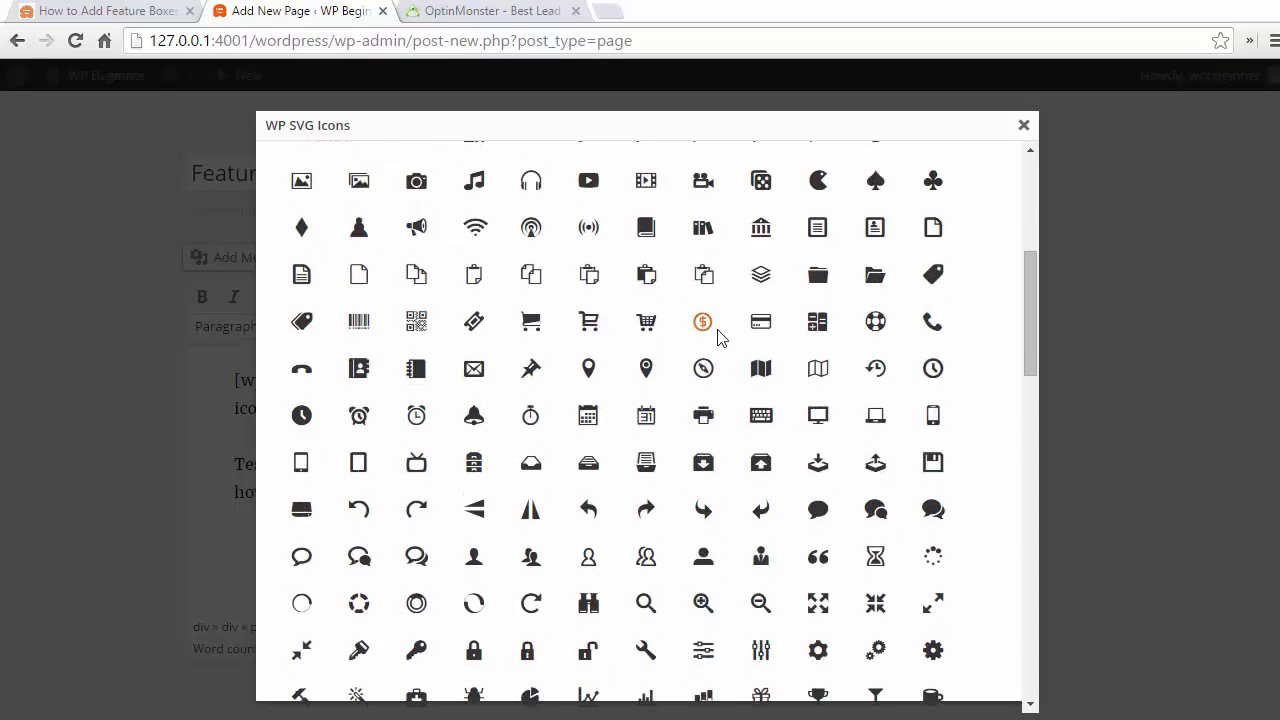
left_click(421, 190)
scroll(421, 197, "up", 5)
Insert the camera icon into column 3, publish the Featured page, and return to its editor.
left_click(350, 494)
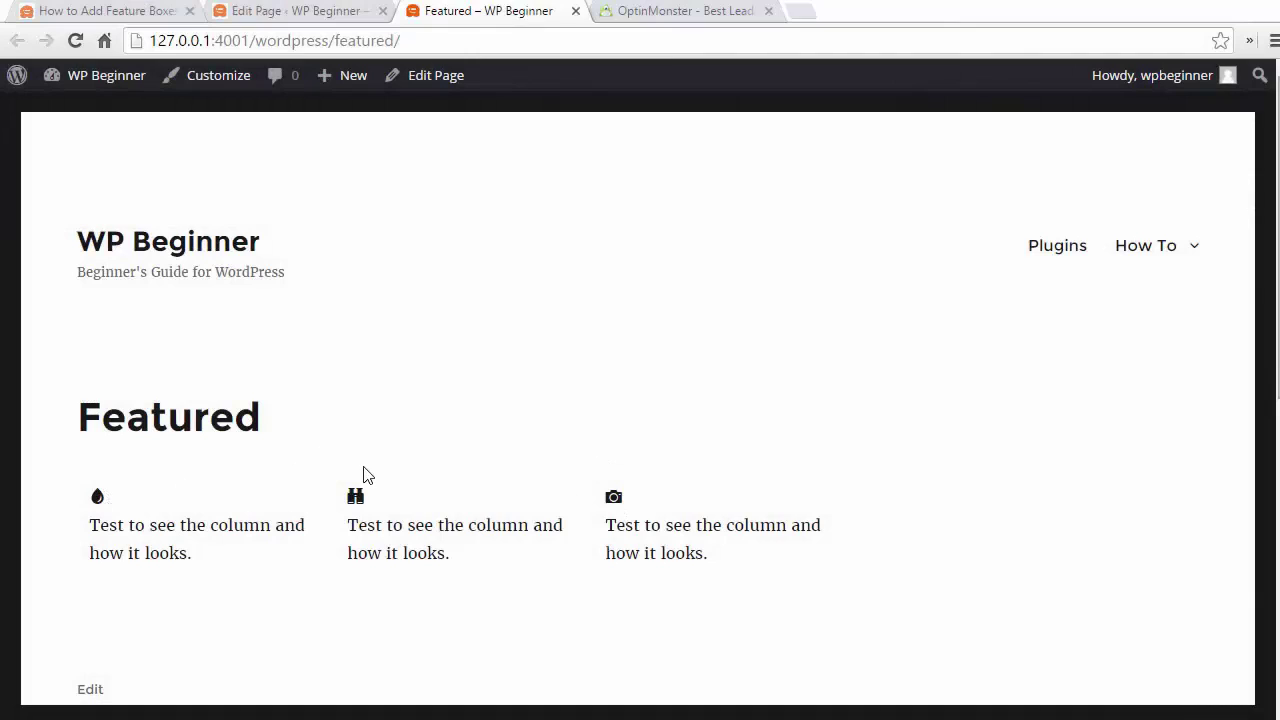
left_click(296, 11)
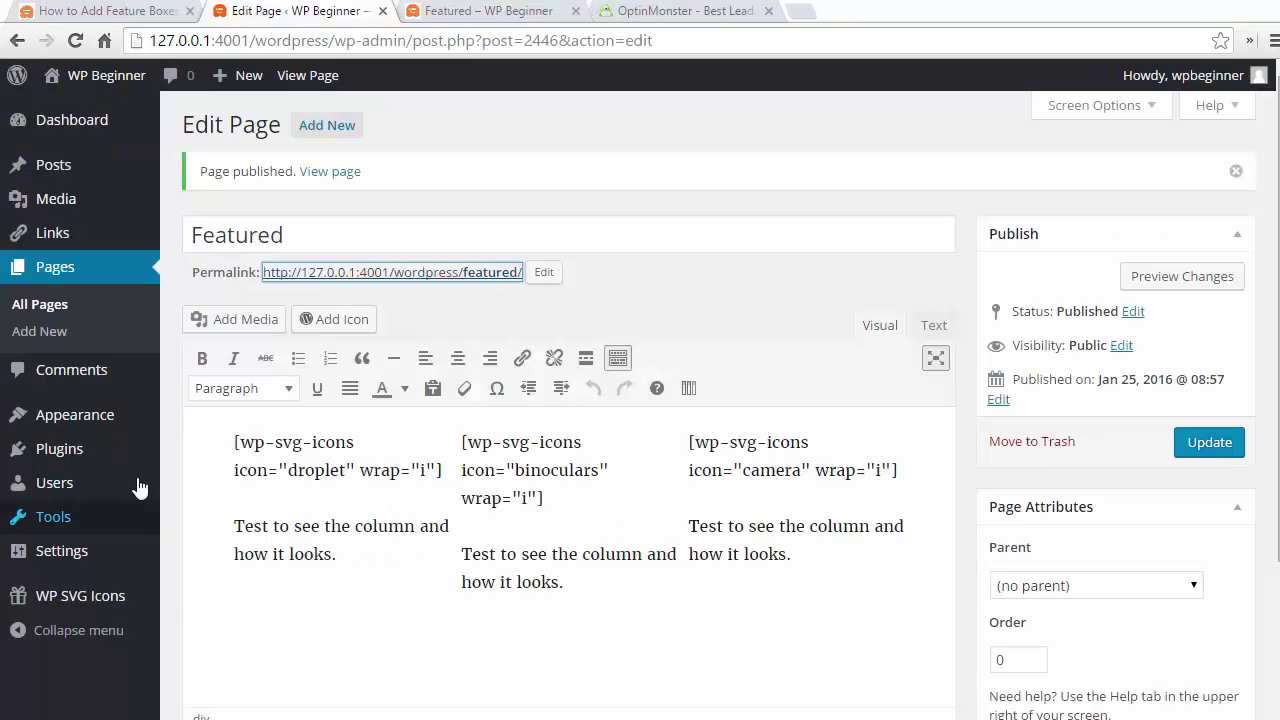
mouse_move(88, 422)
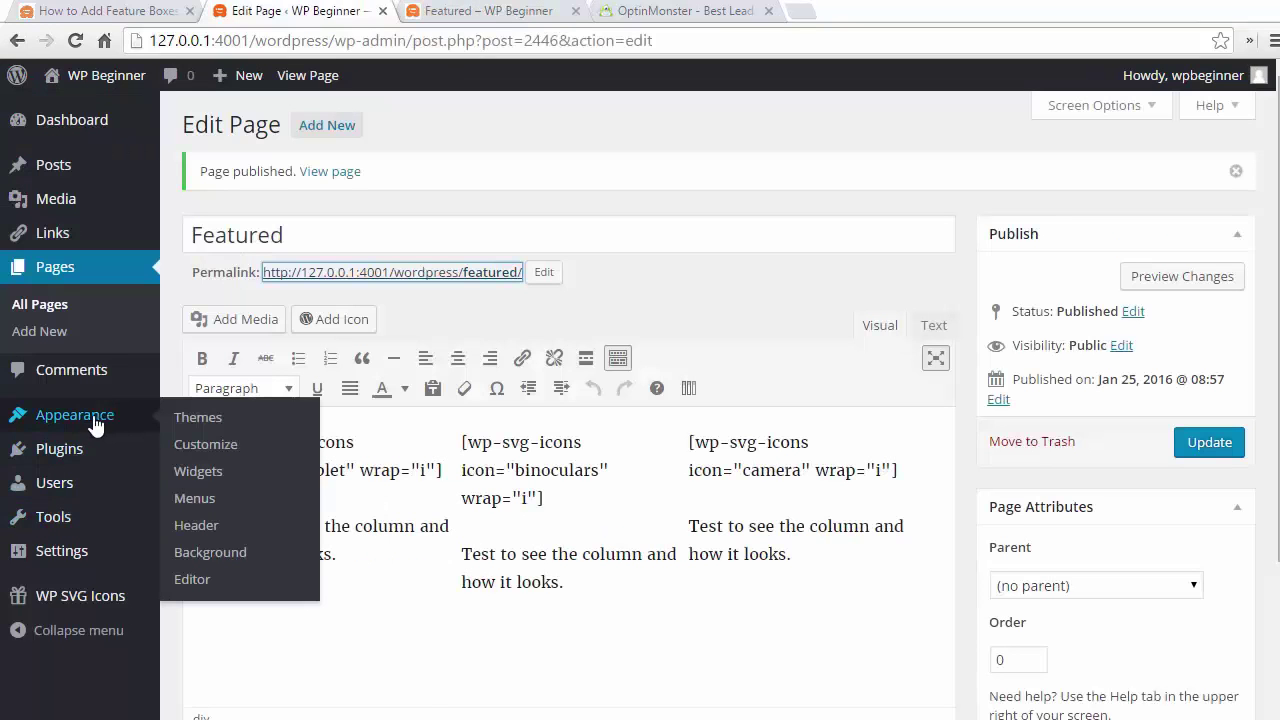
In style.css, select the 100px icon and 1px #eee .mycolumns rules, then view the Featured page.
left_click(195, 584)
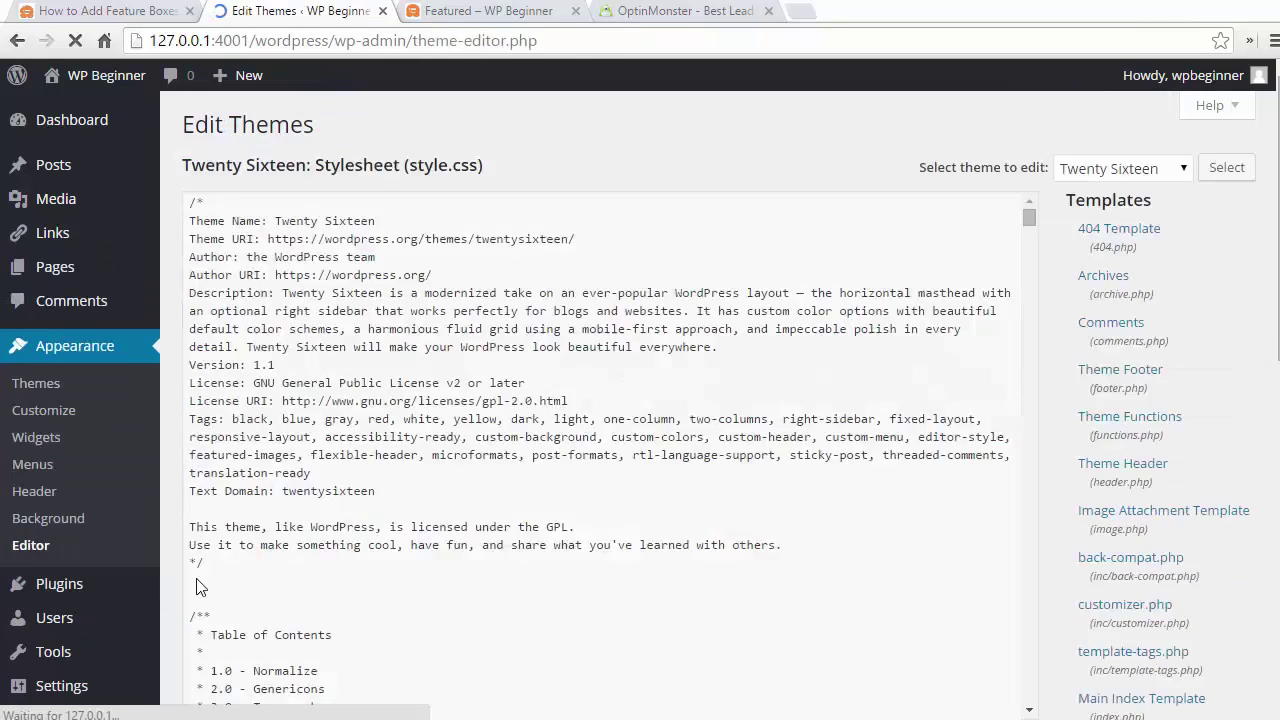
left_click(190, 382)
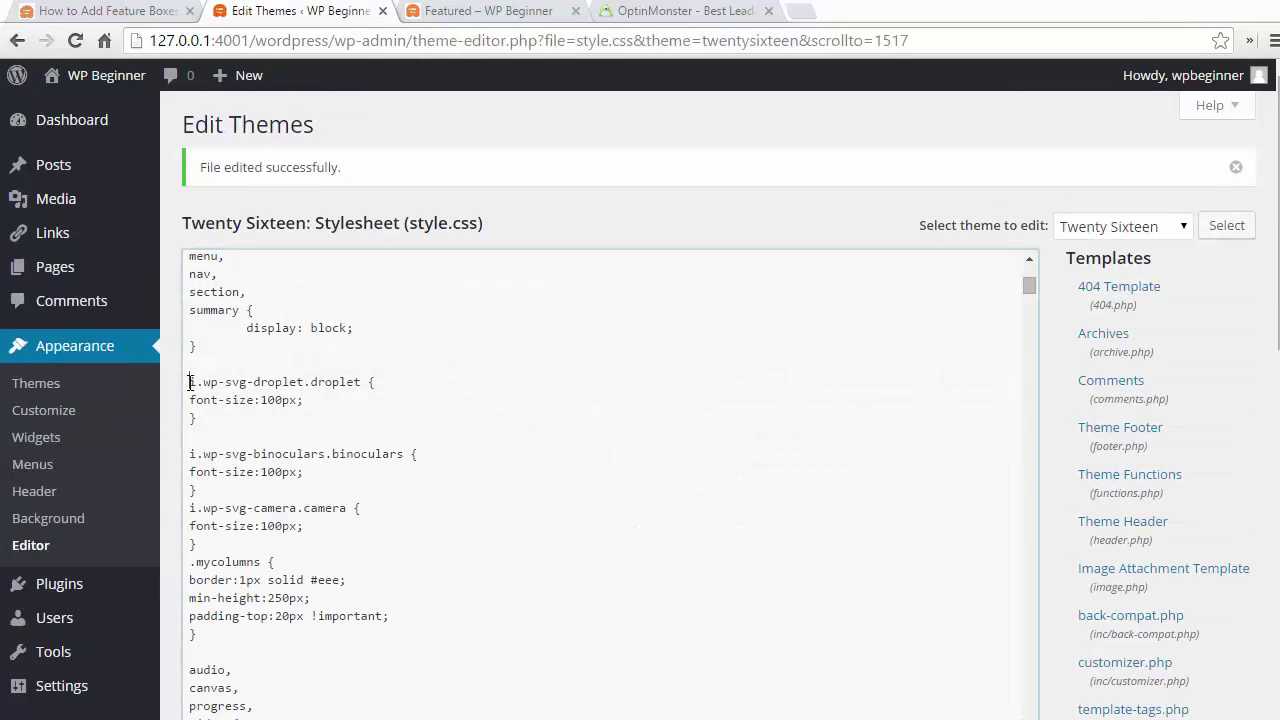
left_click_drag(190, 382, 304, 630)
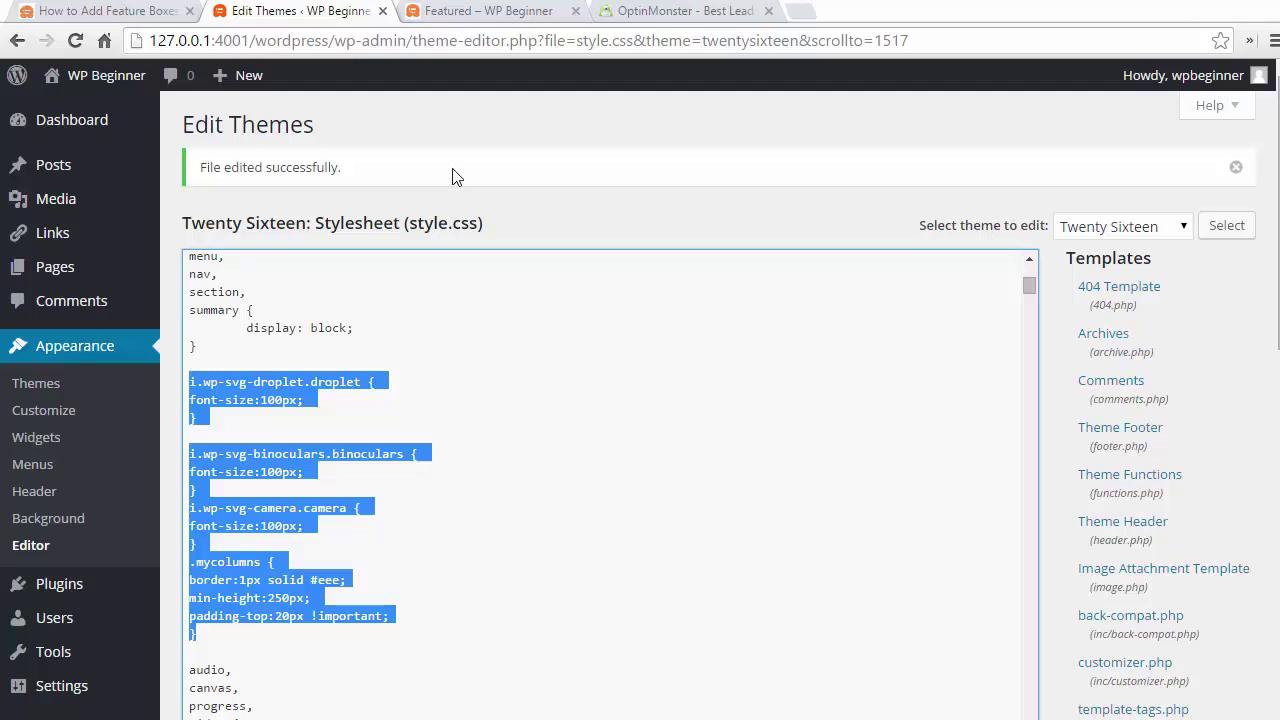
left_click(452, 12)
Reload the Featured page to show the new icon styles in the three boxes.
left_click(74, 42)
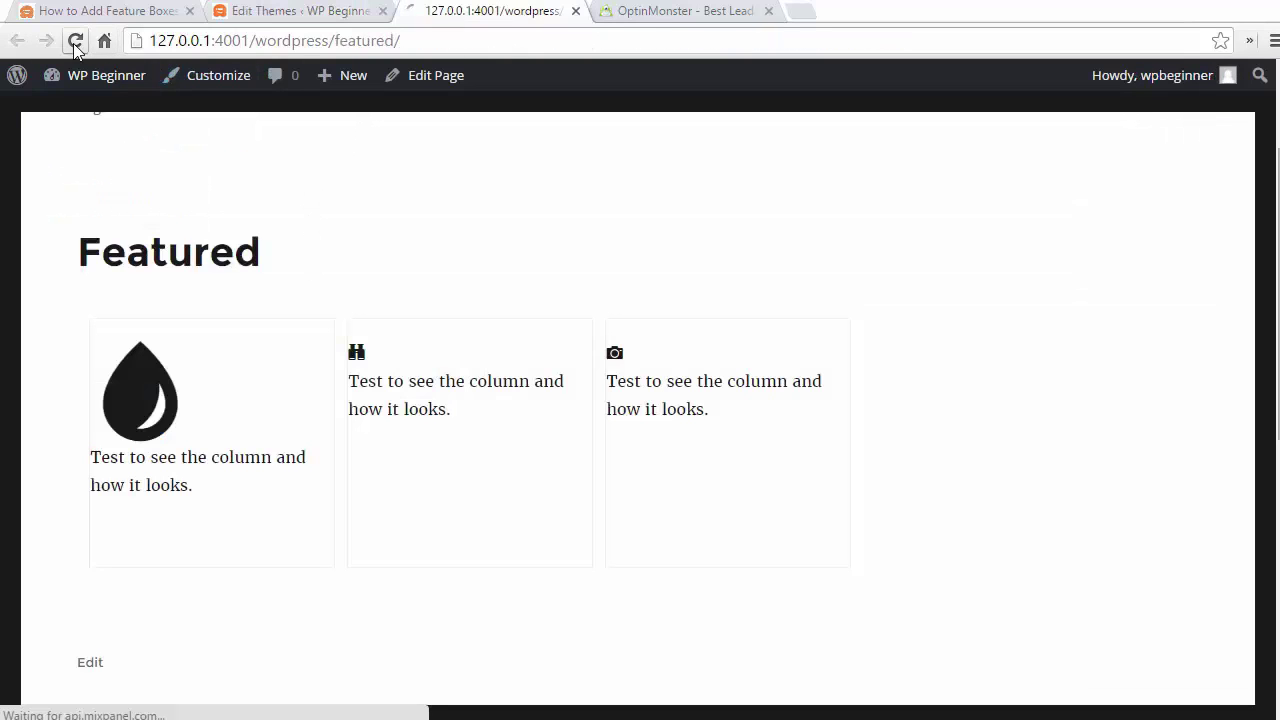